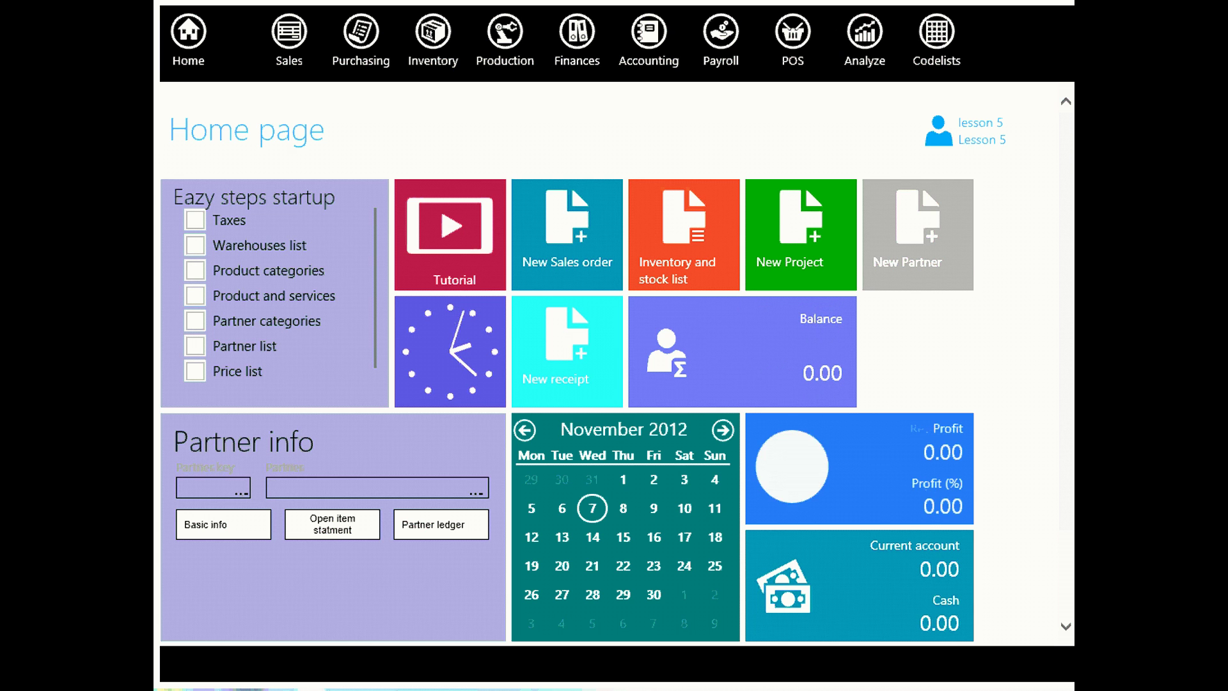
Open the Production menu to reveal the Assemble, Disassemble and Assemble order entries
click(505, 39)
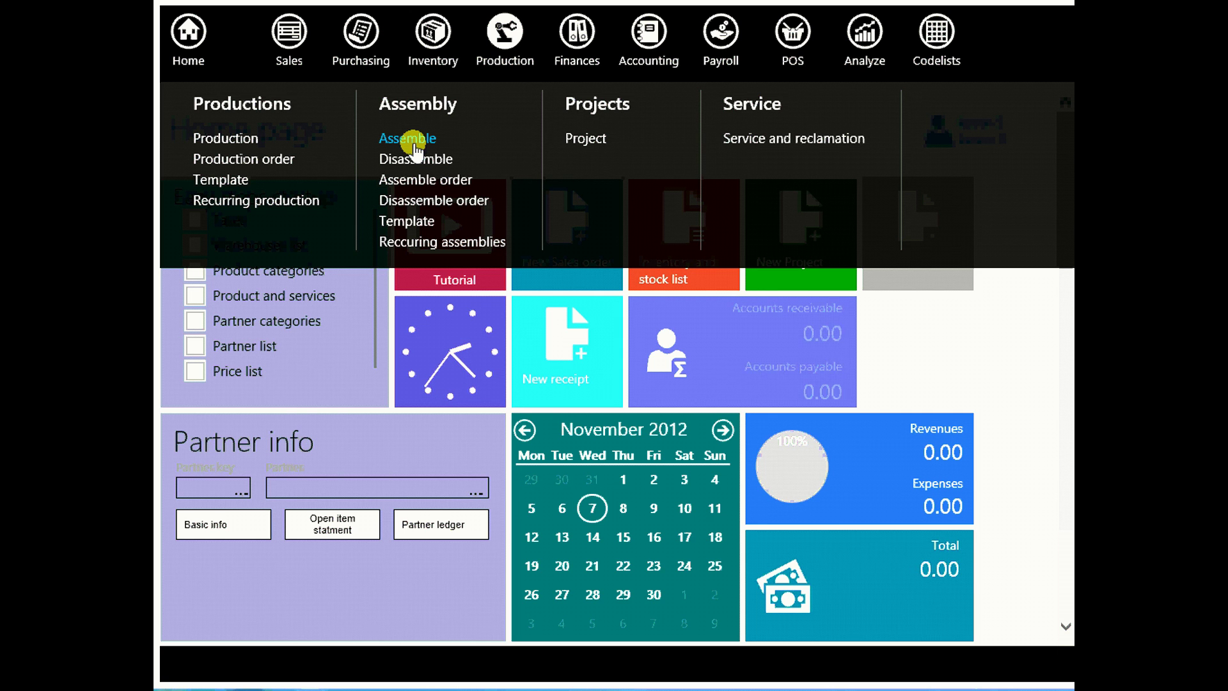
Create product 0001 'COMPUTER CONFIGURATION' with EAN/UPC 112233440
click(937, 32)
click(453, 142)
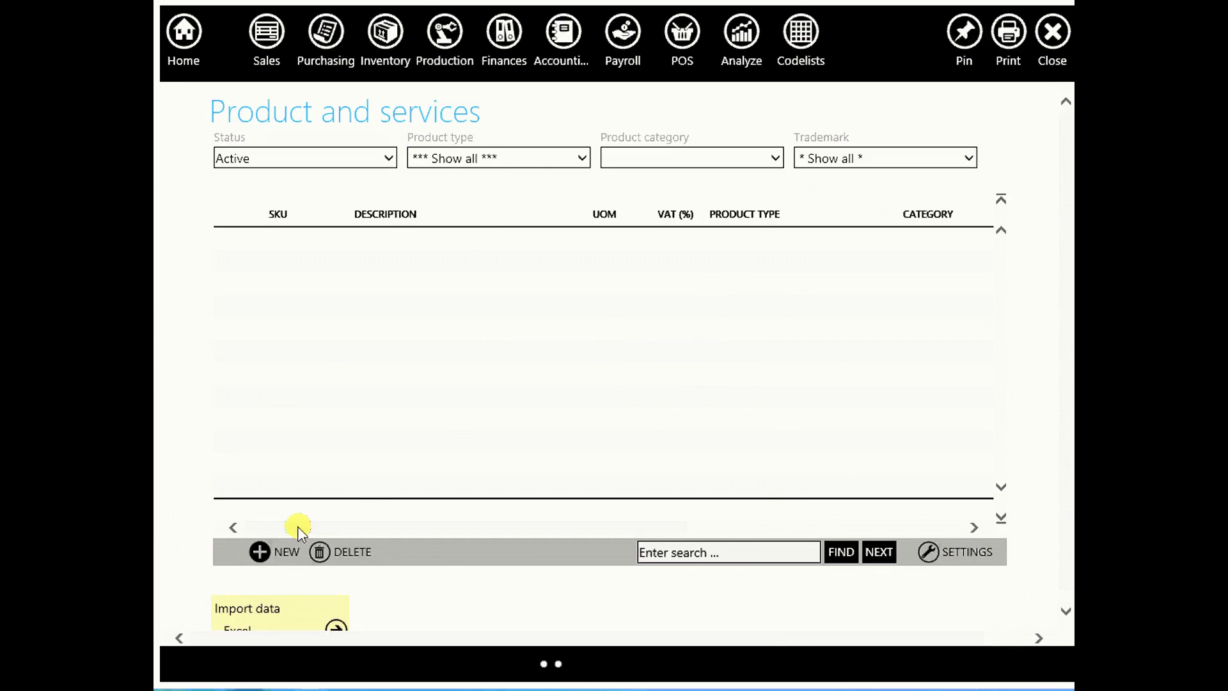
click(266, 552)
click(274, 421)
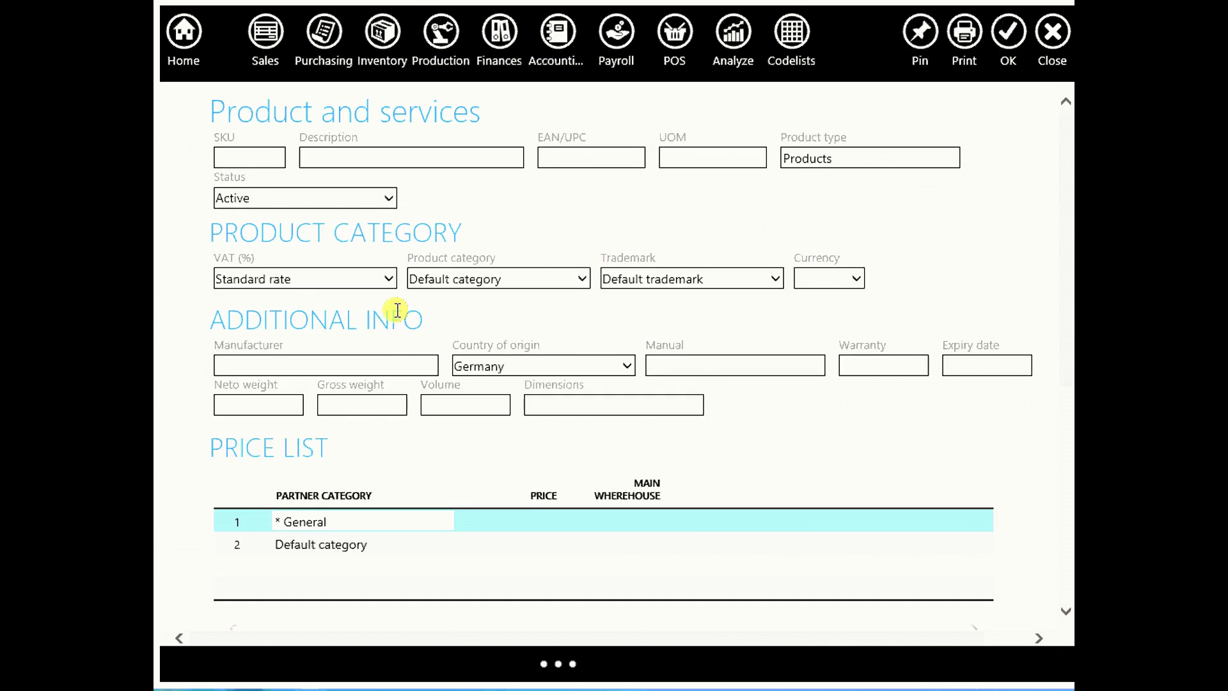
click(344, 159)
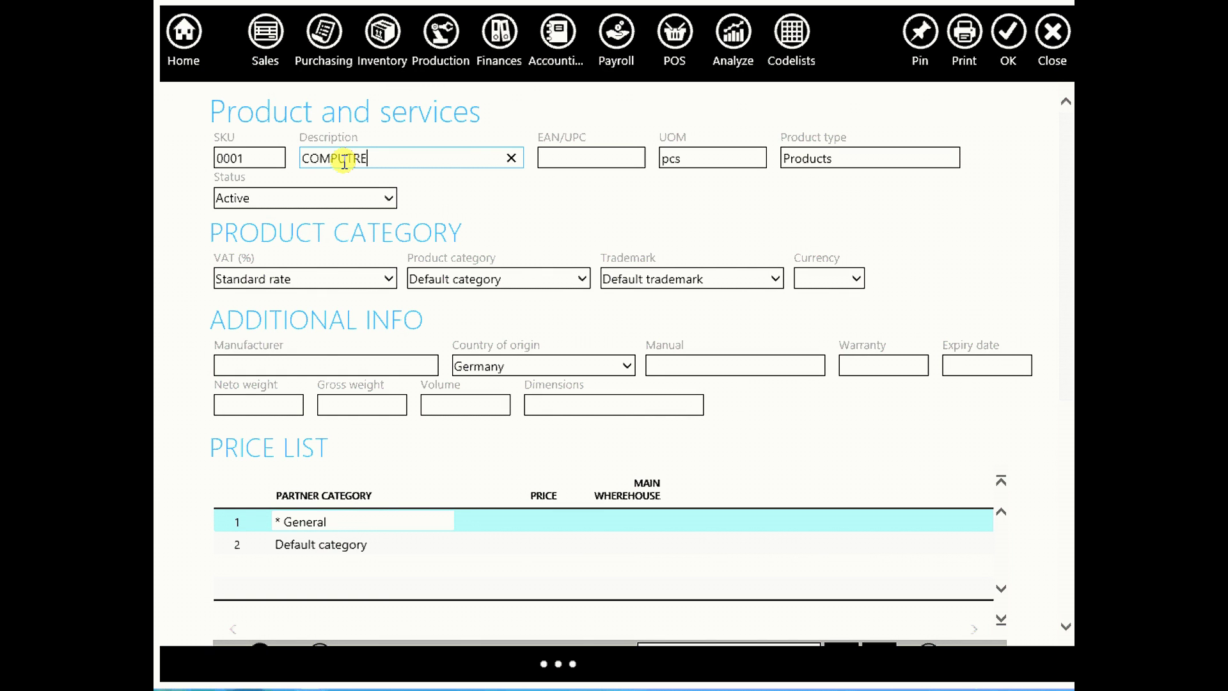
text(COMPUTER CONFIGURATION)
click(614, 165)
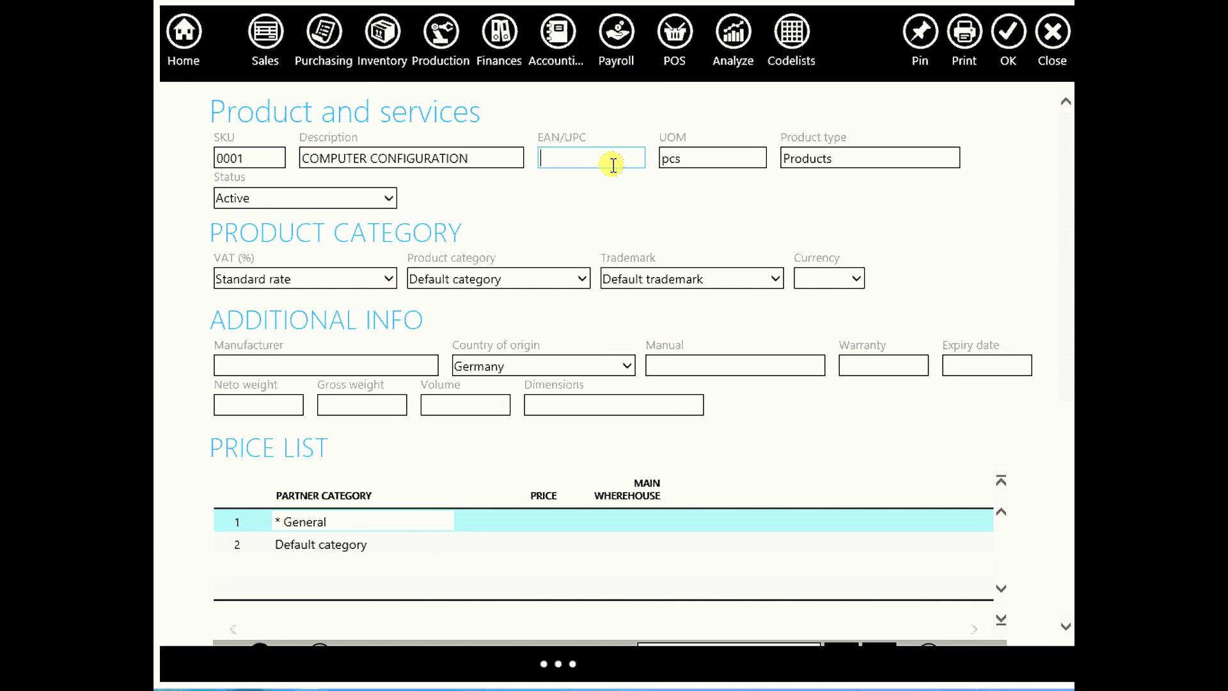
text(112233440)
click(1009, 32)
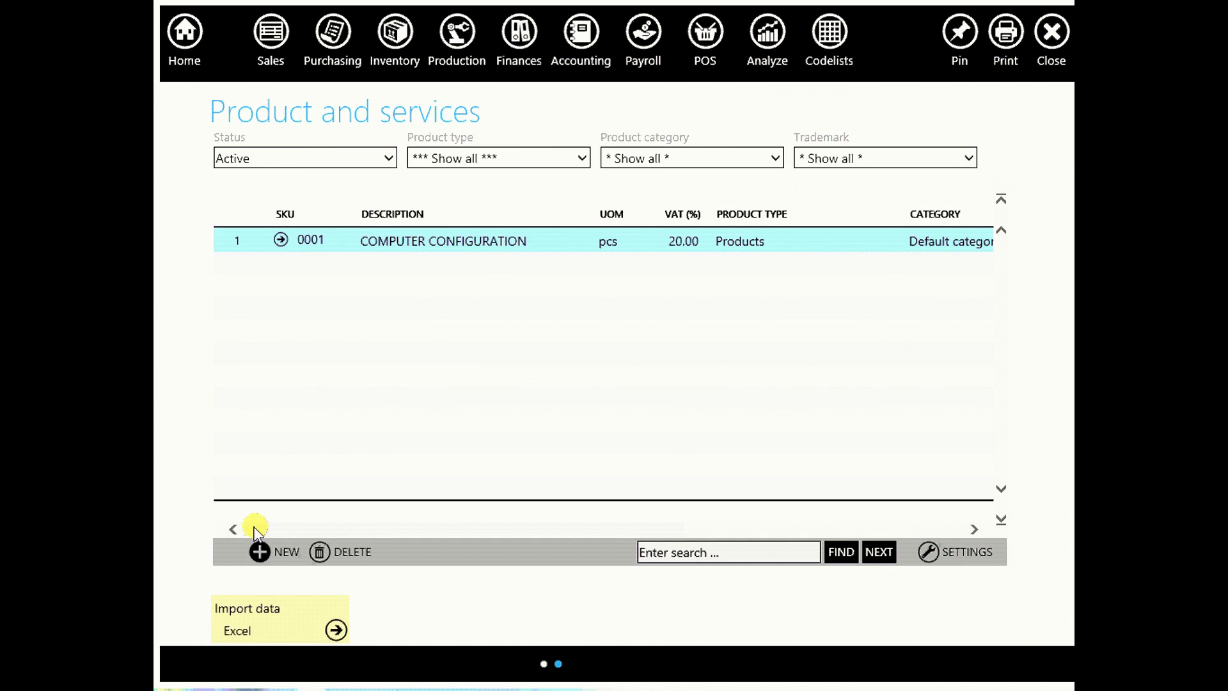
Add product 'CPU INTEL X 128' with EAN/UPC 3344533
click(281, 554)
click(285, 423)
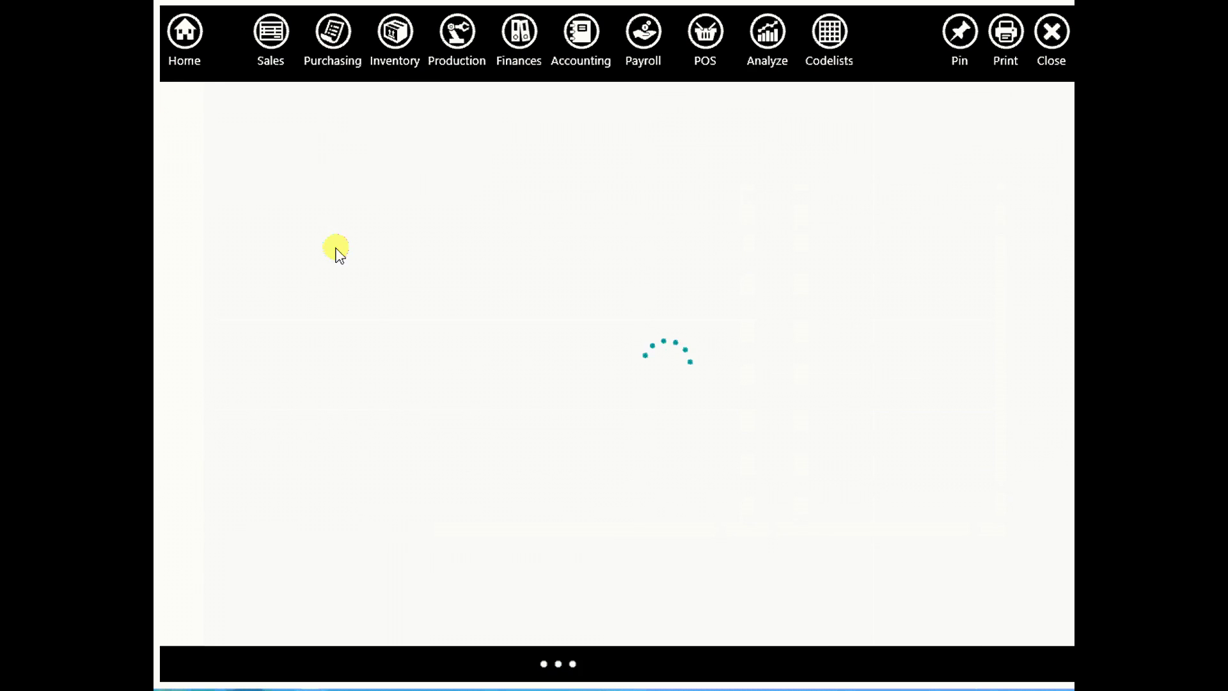
click(369, 164)
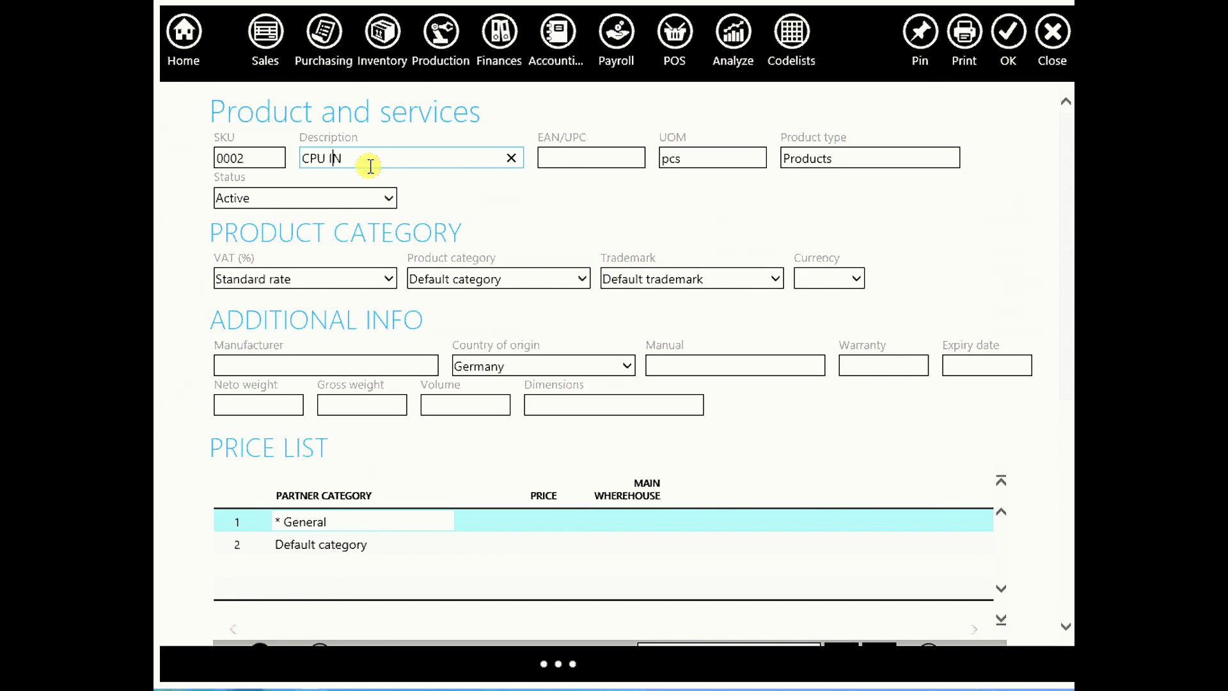
text(CPU INTEL X 128)
click(605, 165)
text(33445333)
click(1008, 32)
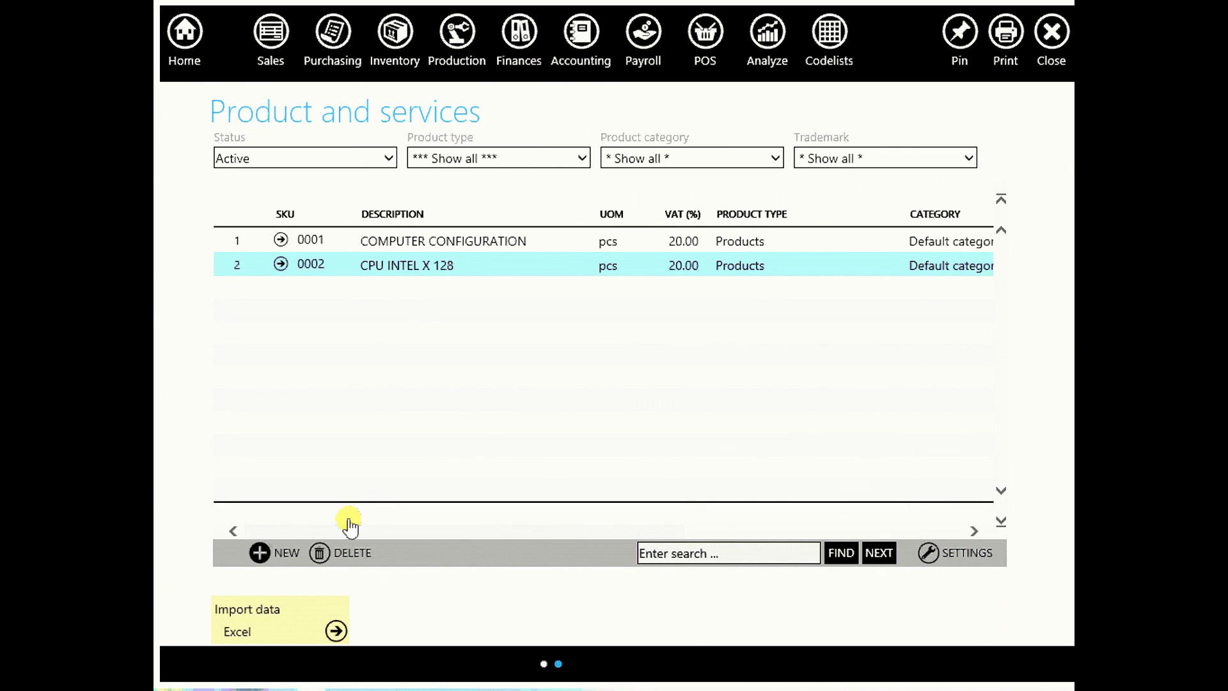
click(260, 553)
click(269, 431)
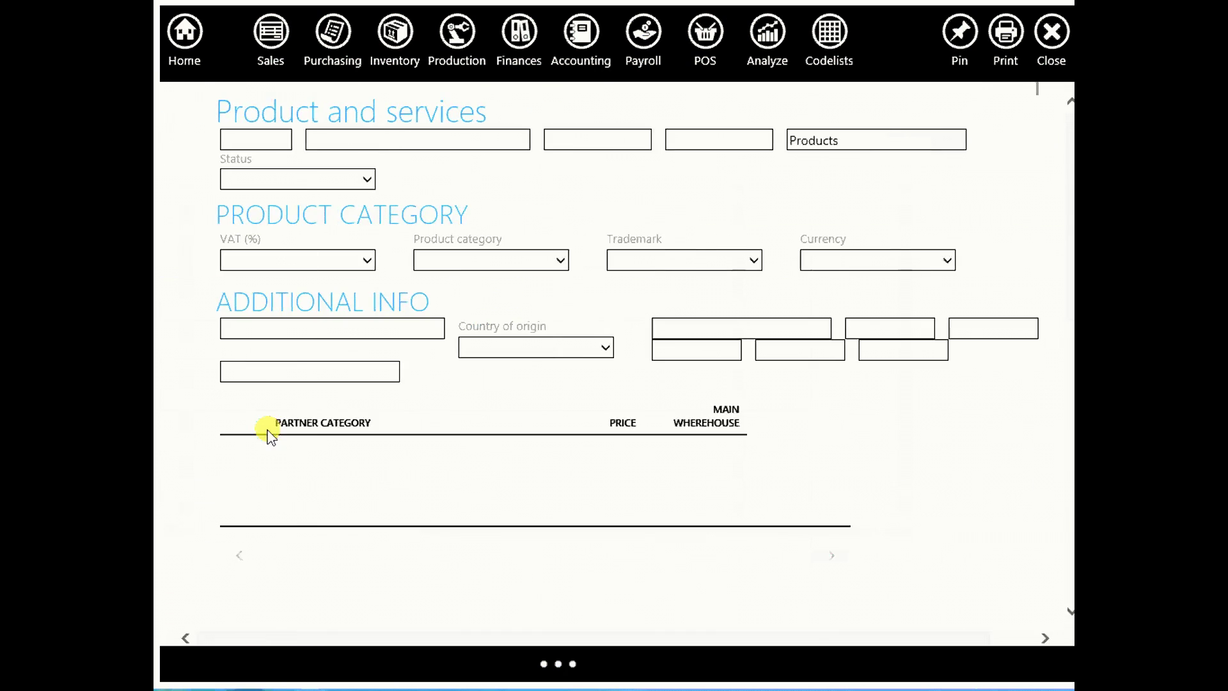
click(440, 154)
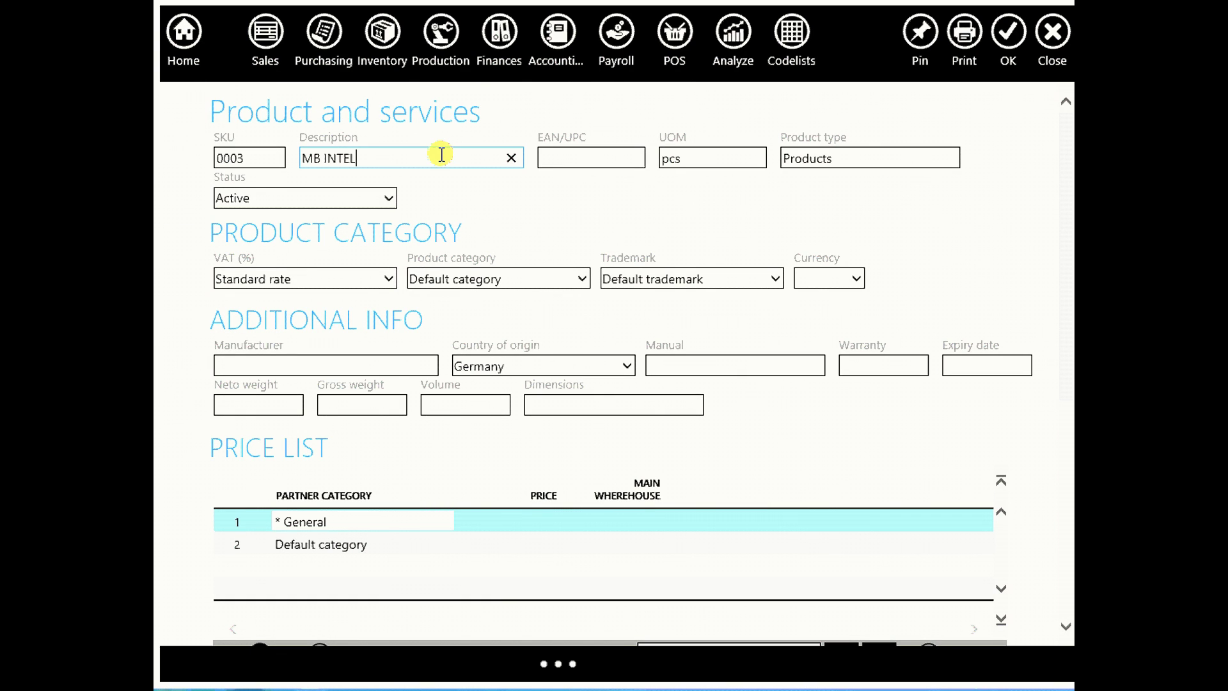
click(598, 159)
text(332234232333)
click(1009, 35)
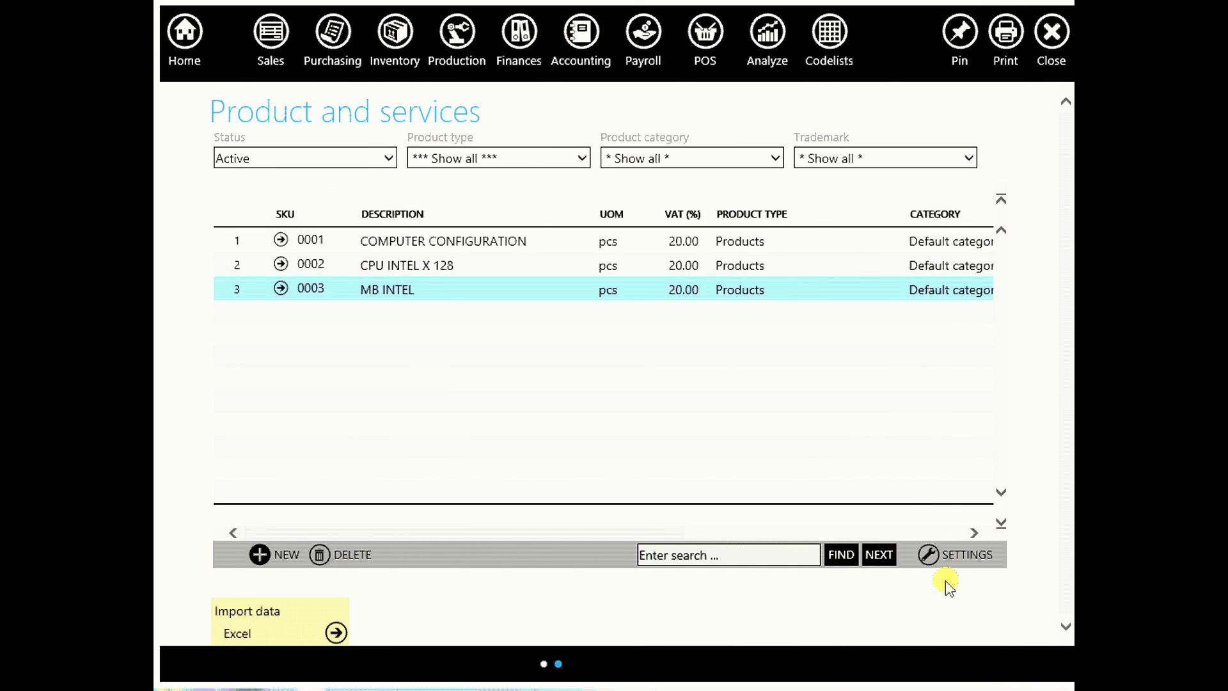
Add products 0004 'HDD 2 TB' and 0005 'RAM 4GB'
click(262, 551)
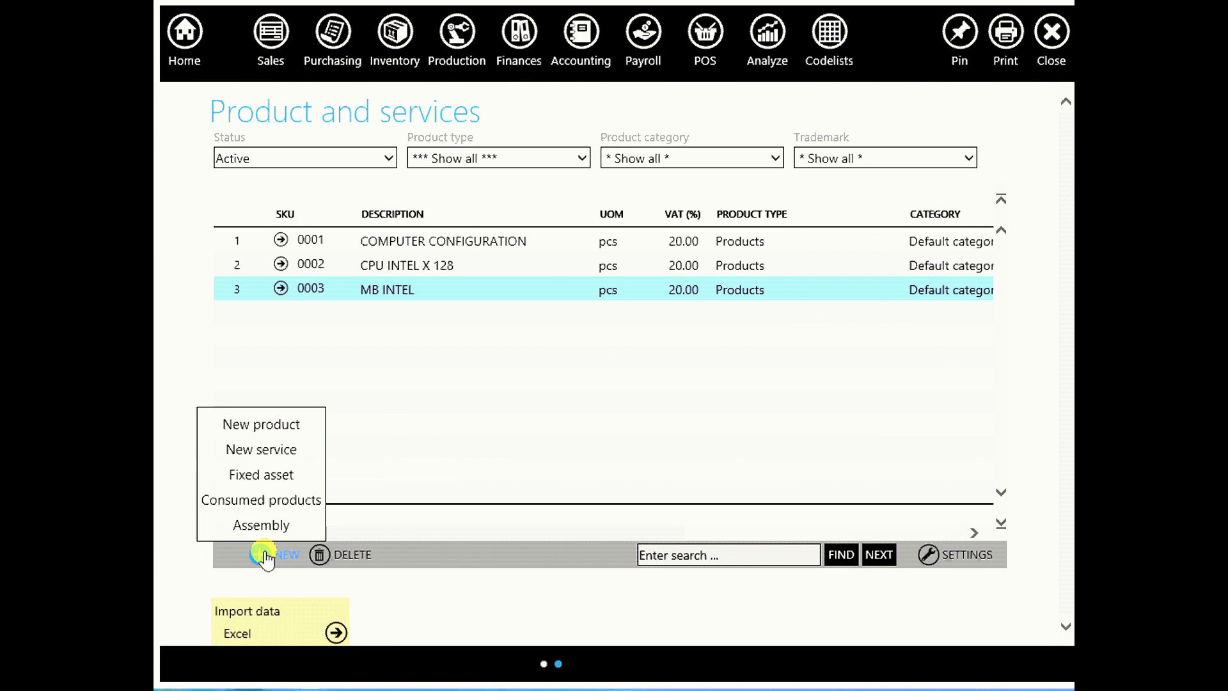
click(278, 429)
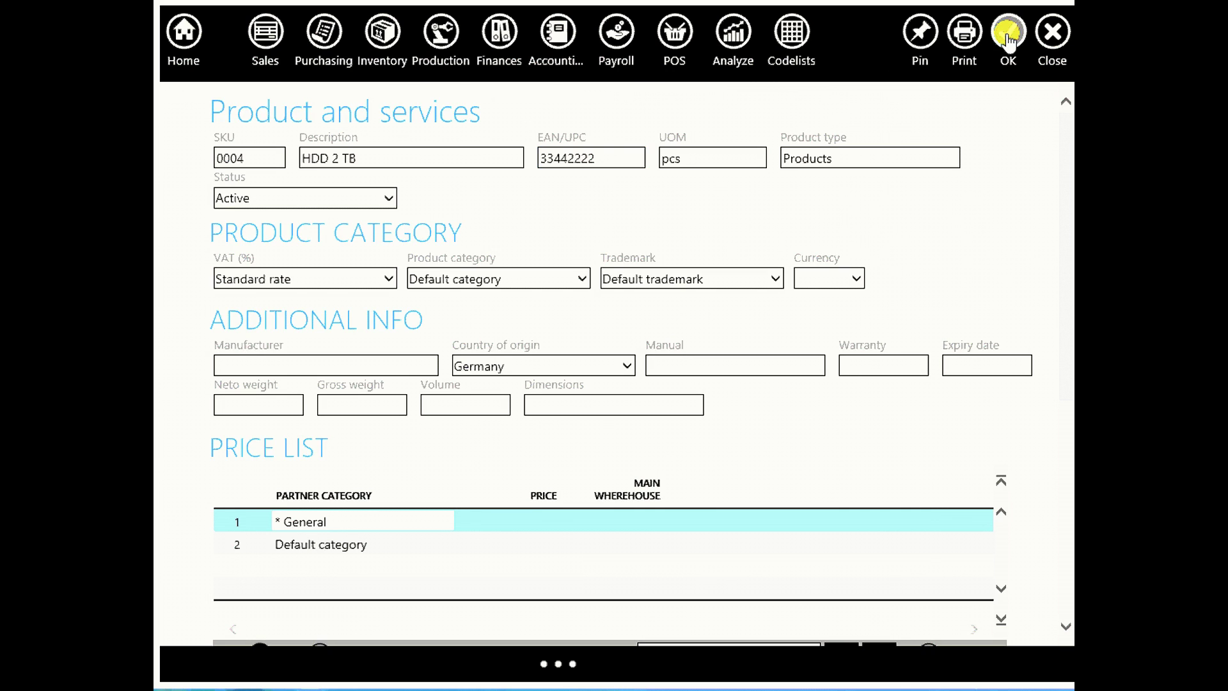
click(1009, 33)
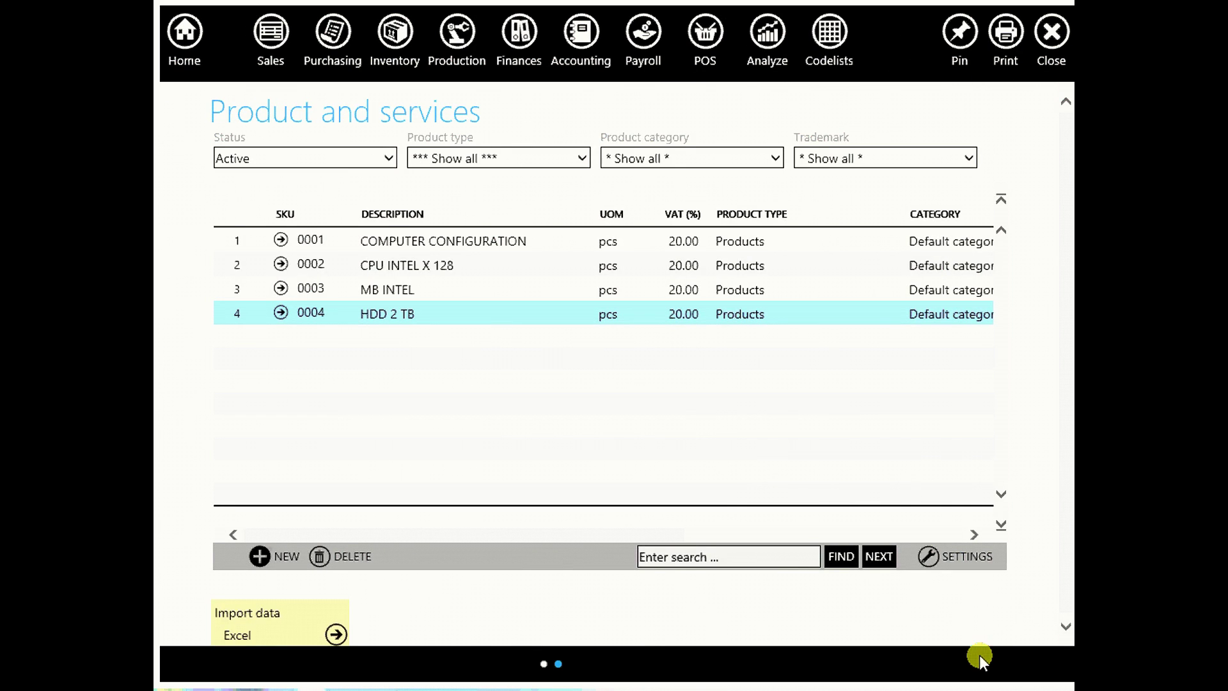
click(271, 556)
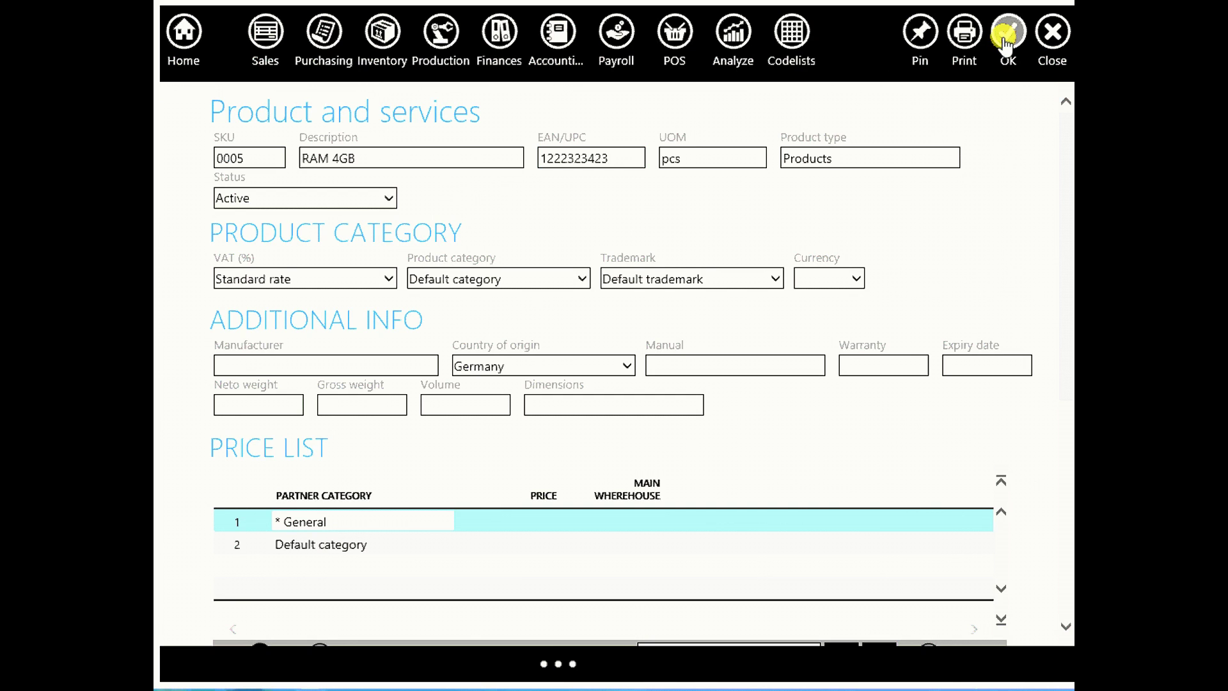
click(1007, 33)
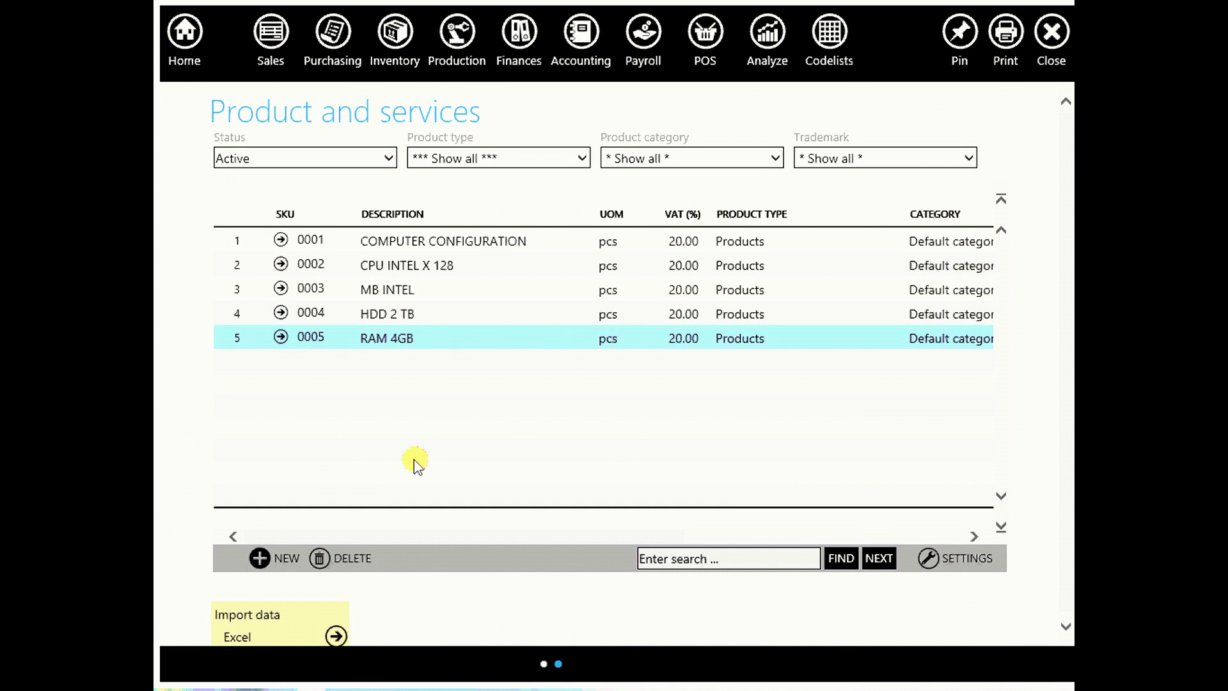
Start new product 0006 and enter the description 'MONITOR TFT 21'
click(271, 563)
click(272, 429)
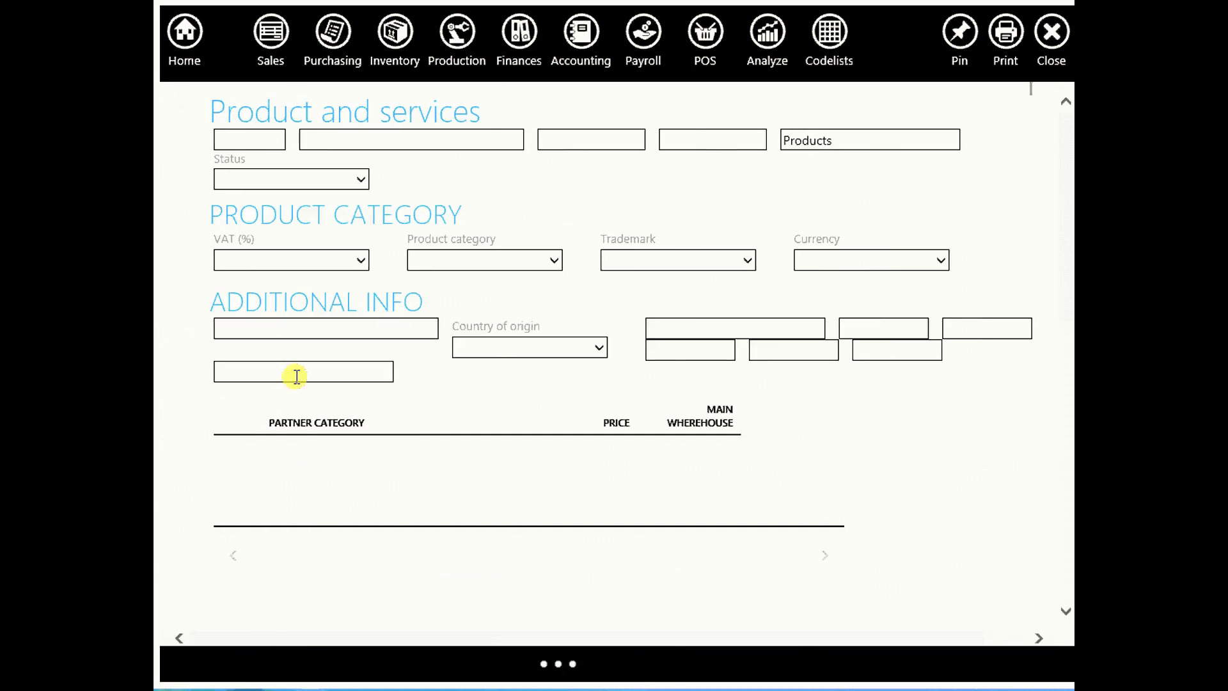
click(411, 151)
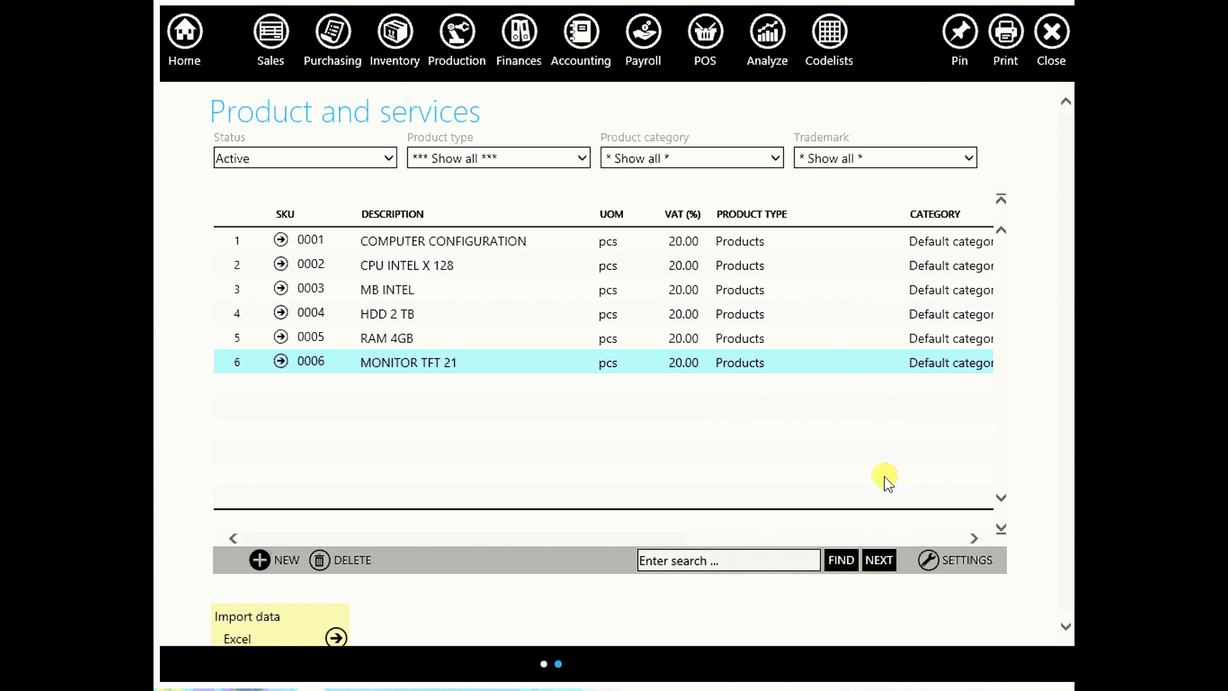
Show the 2012 Main wherehouse supplier invoice list from Purchasing
click(332, 33)
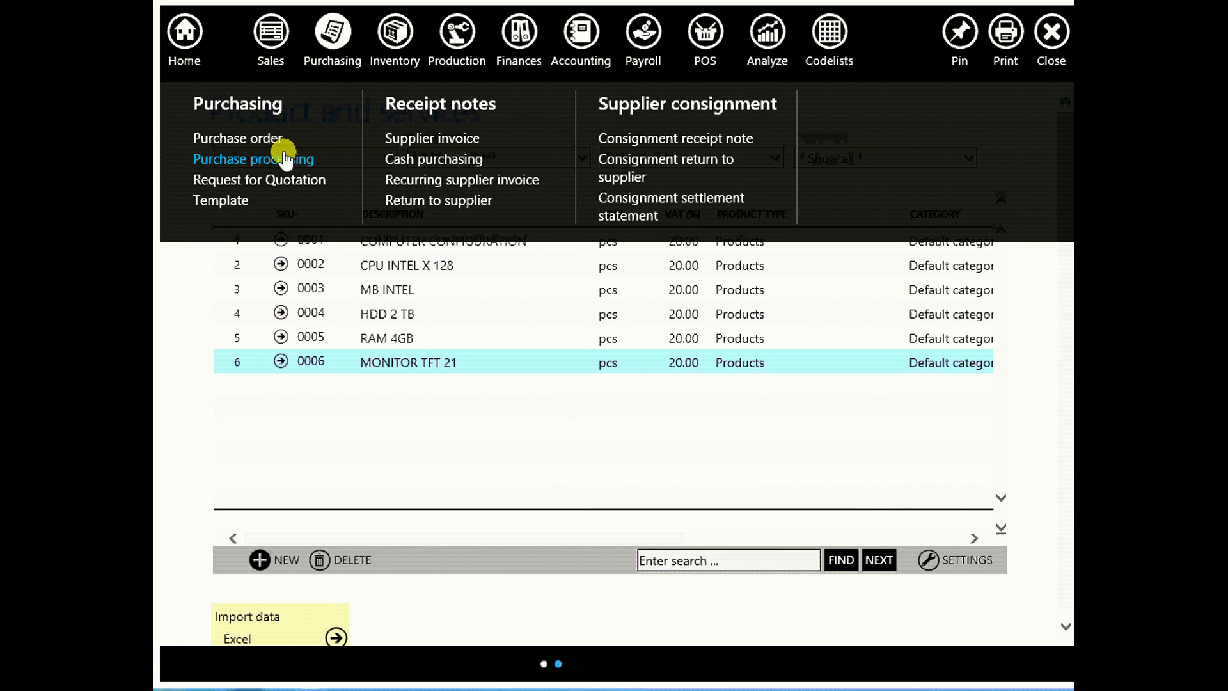
click(424, 137)
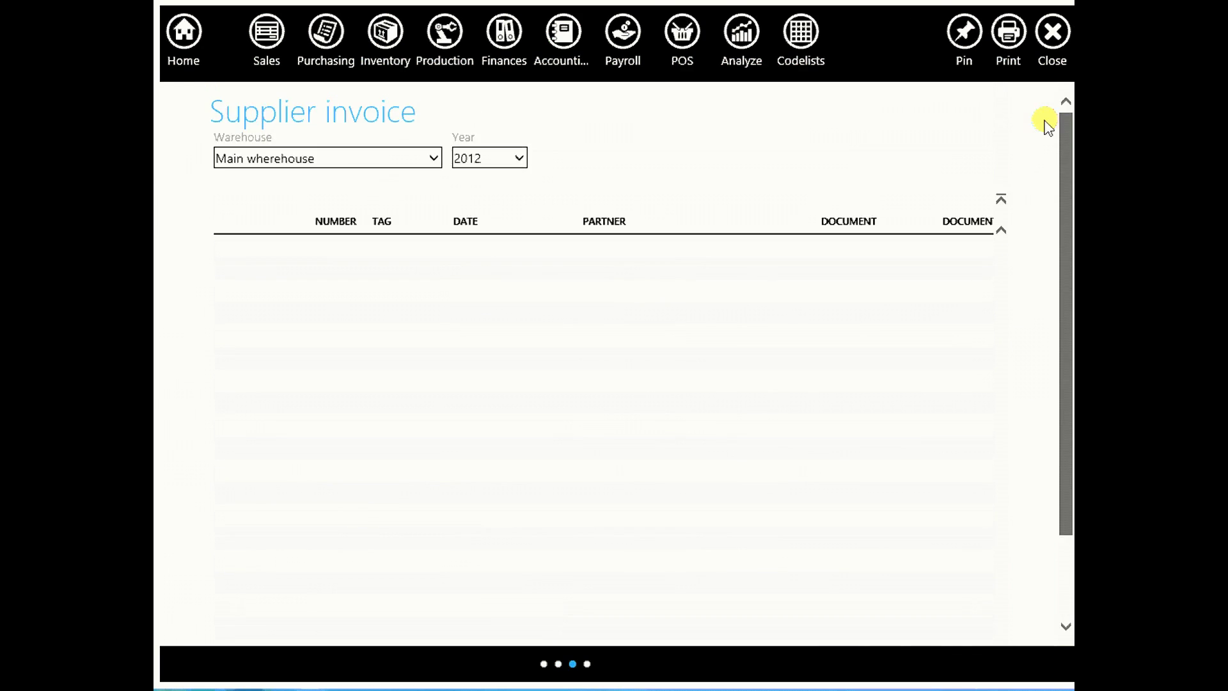
scroll(1052, 229, down, 2)
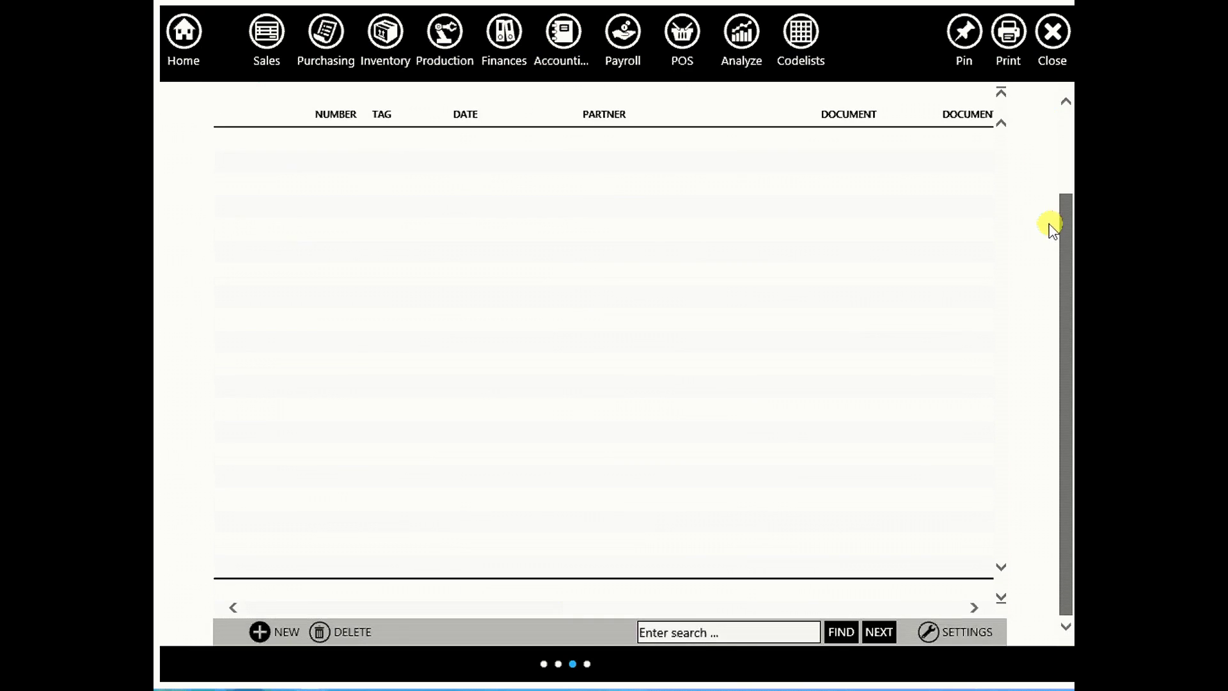
Create supplier invoice 1 from ABC Company, type INVOICE, document number 121332
click(266, 630)
click(267, 579)
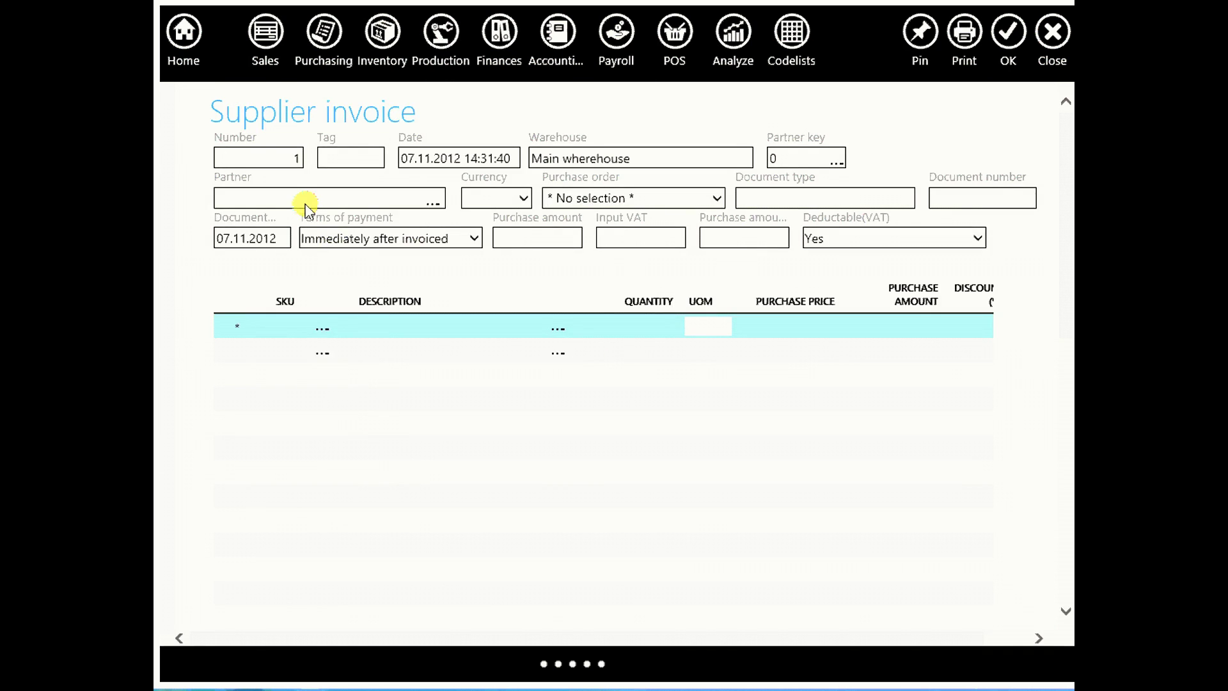
click(306, 203)
text(AB)
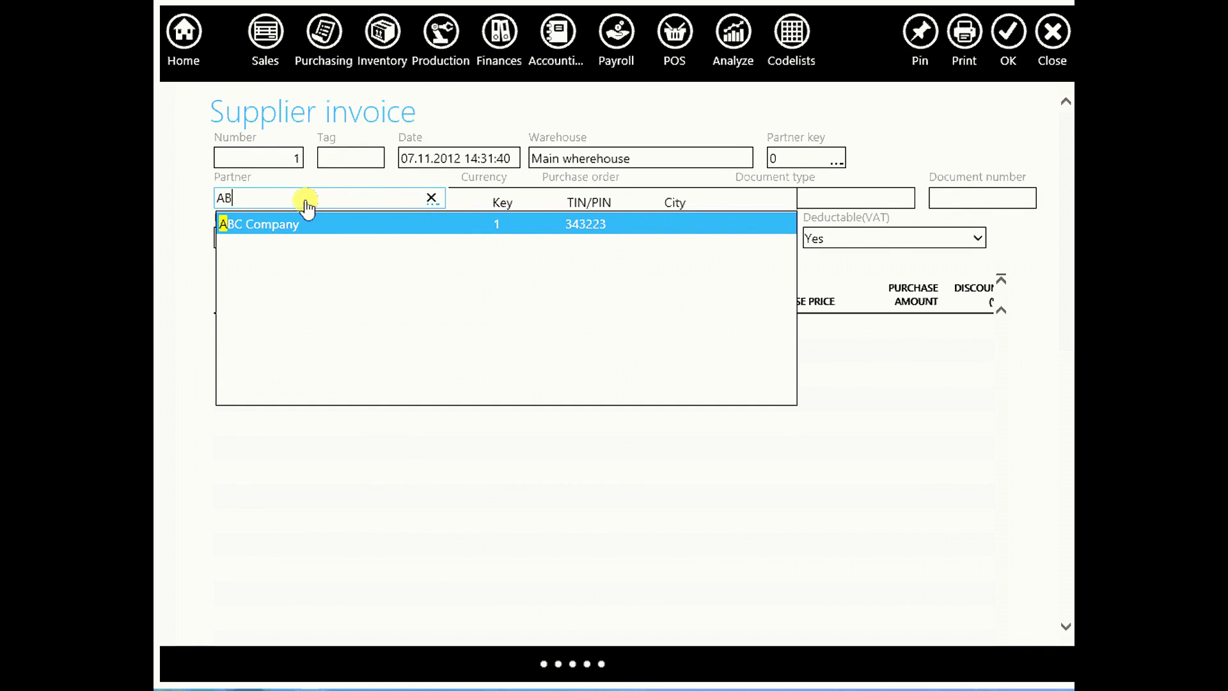
click(285, 224)
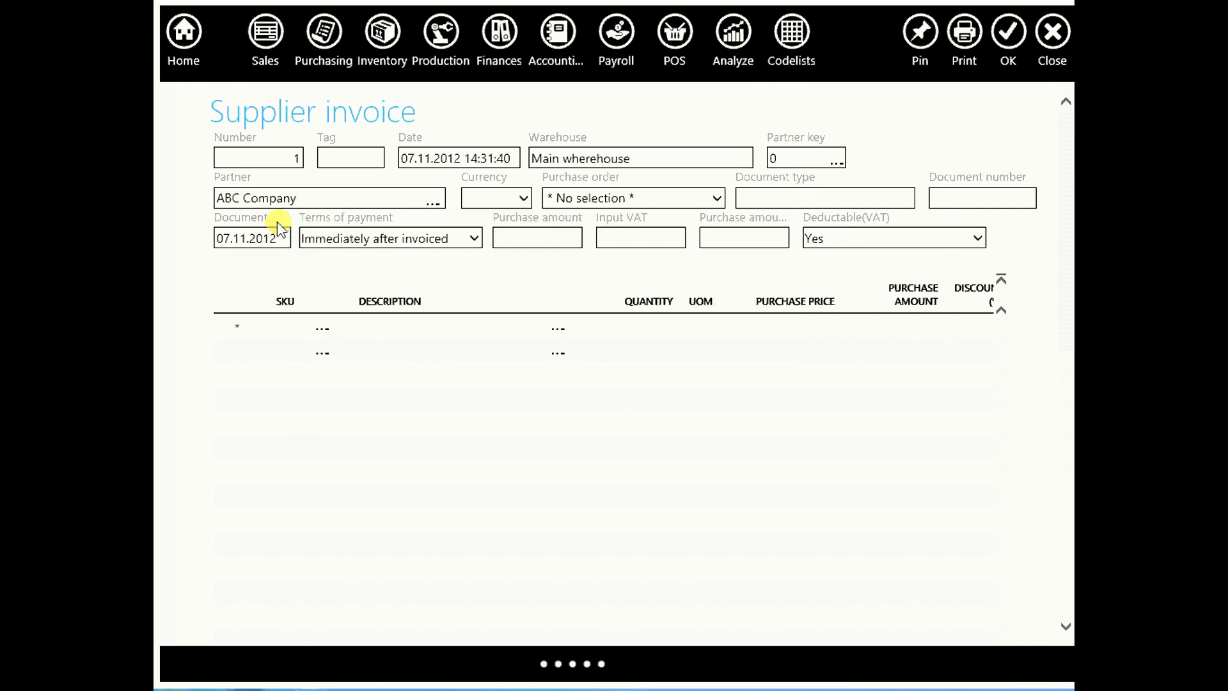
click(814, 200)
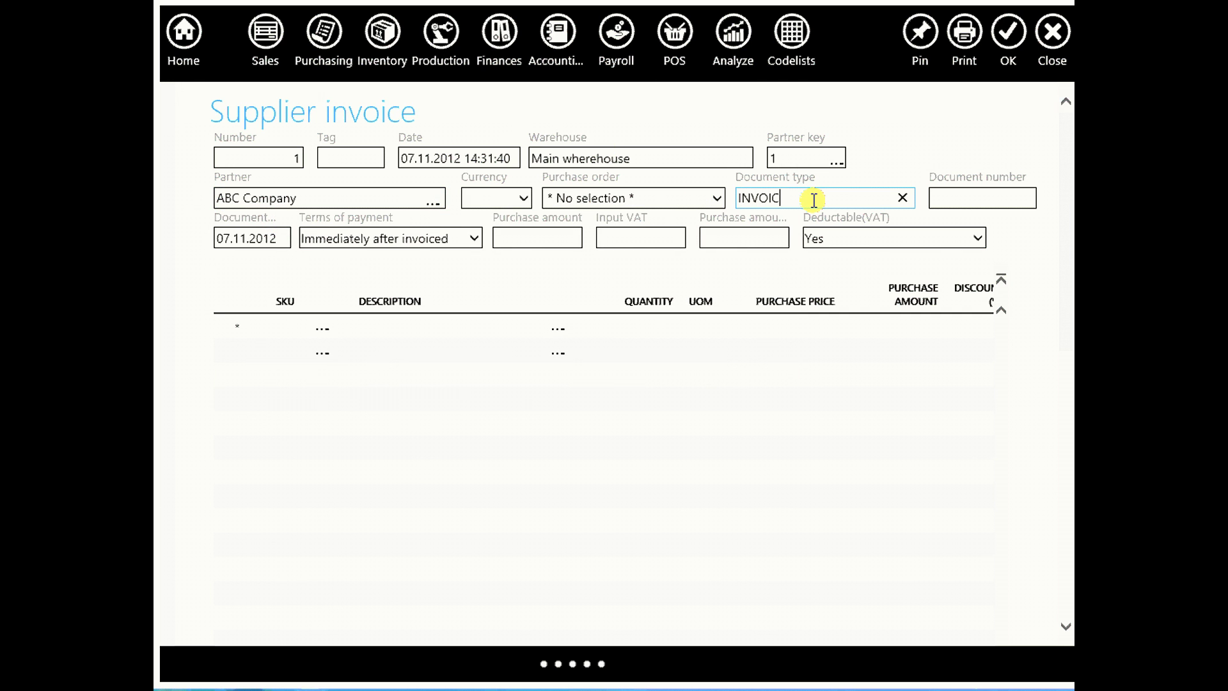
click(939, 197)
text(121332)
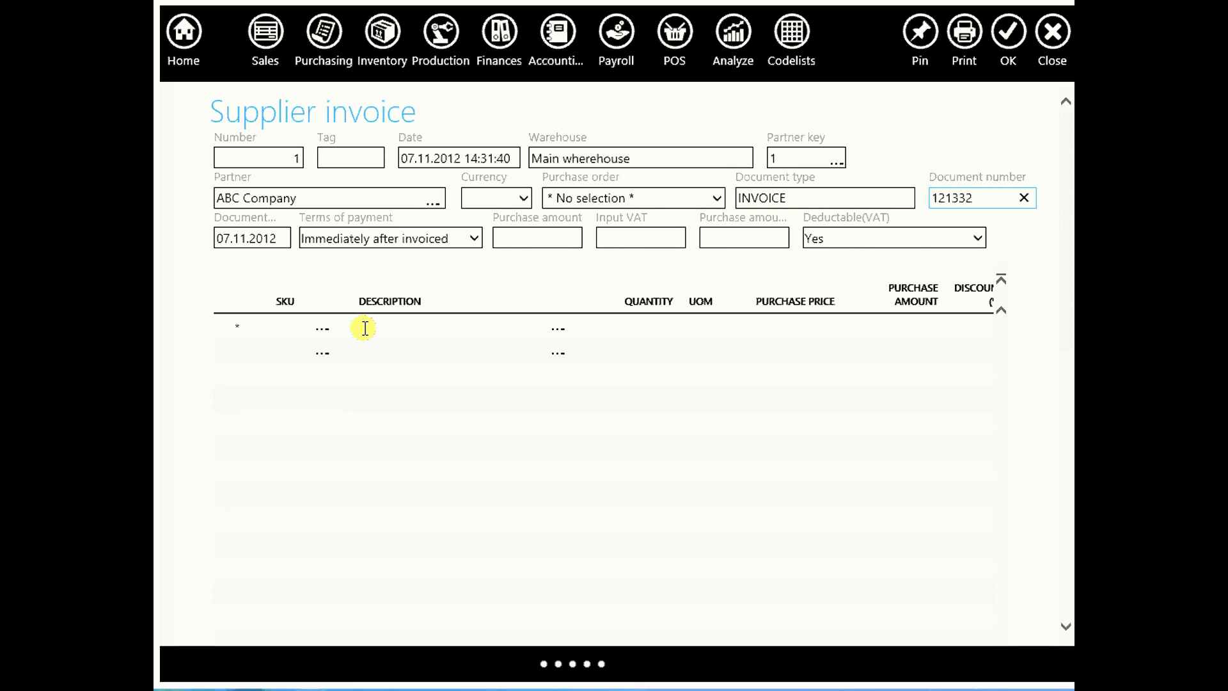
Add invoice lines CPU INTEL X 128 and MB INTEL, quantity 10 each, CPU priced 50.00
click(307, 328)
click(374, 329)
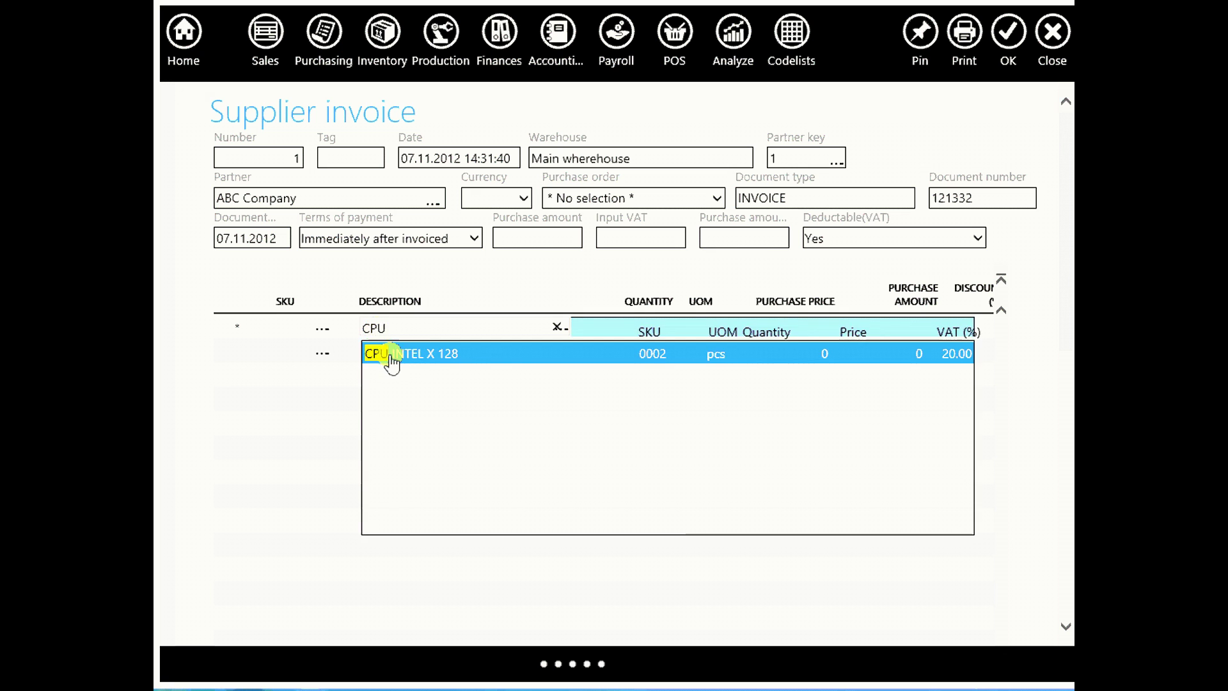
click(396, 352)
click(638, 329)
text(10)
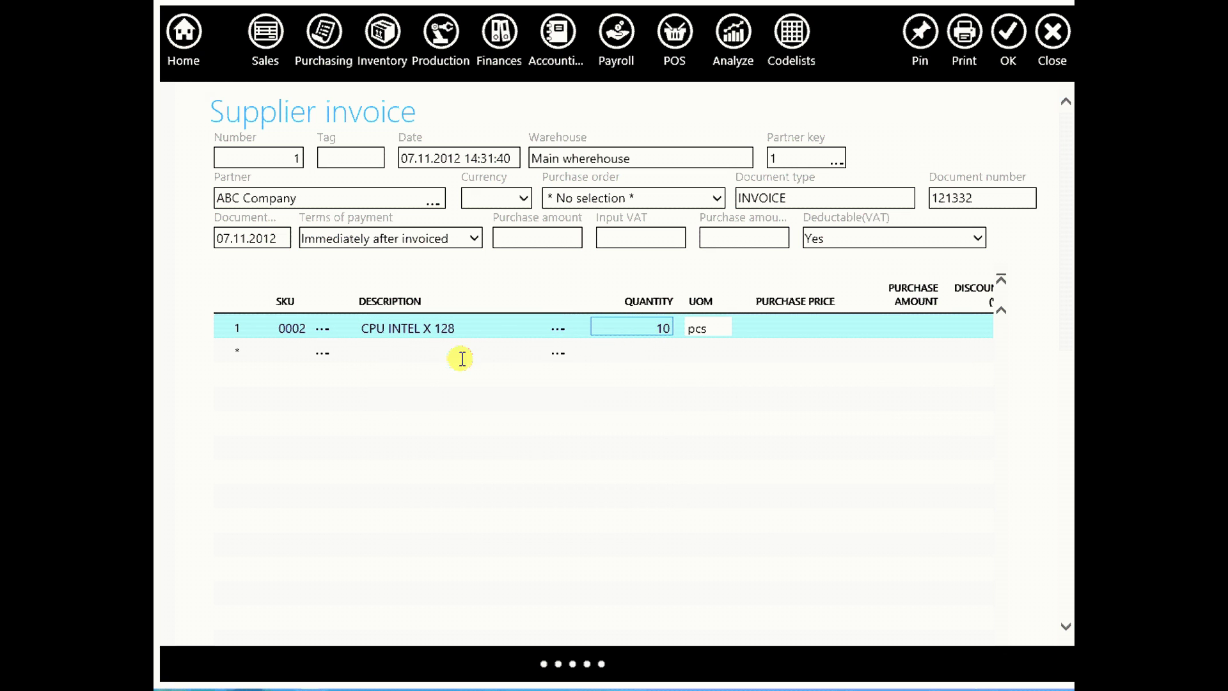
click(802, 331)
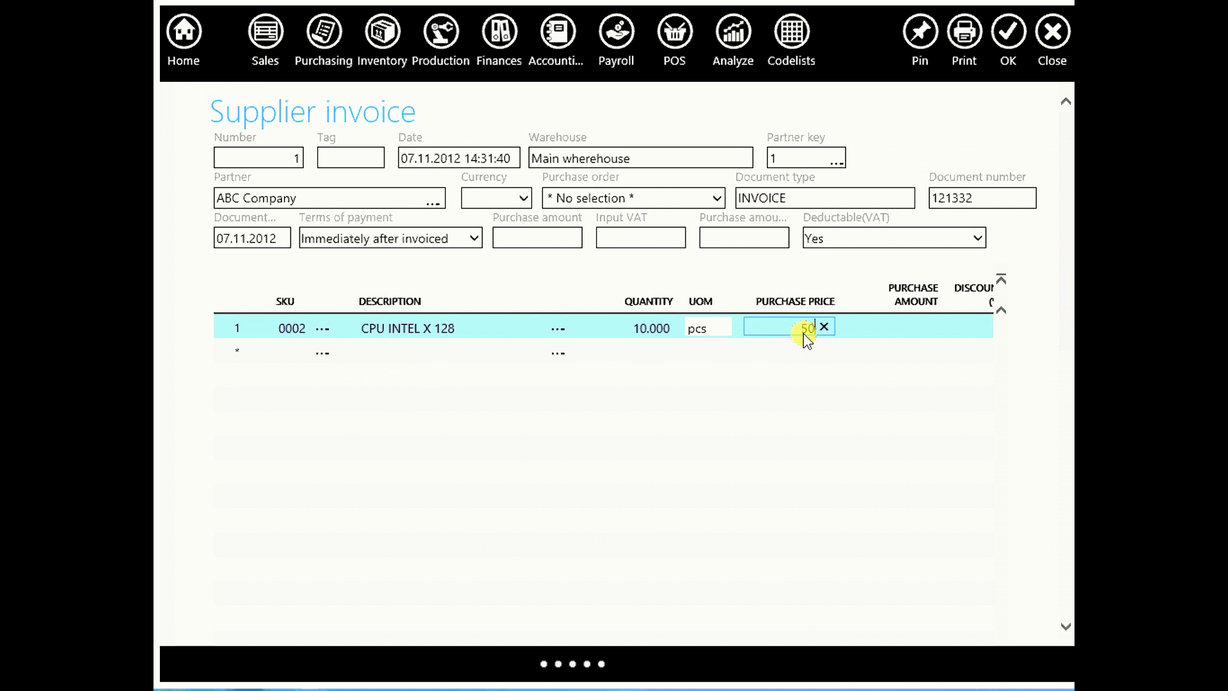
click(382, 357)
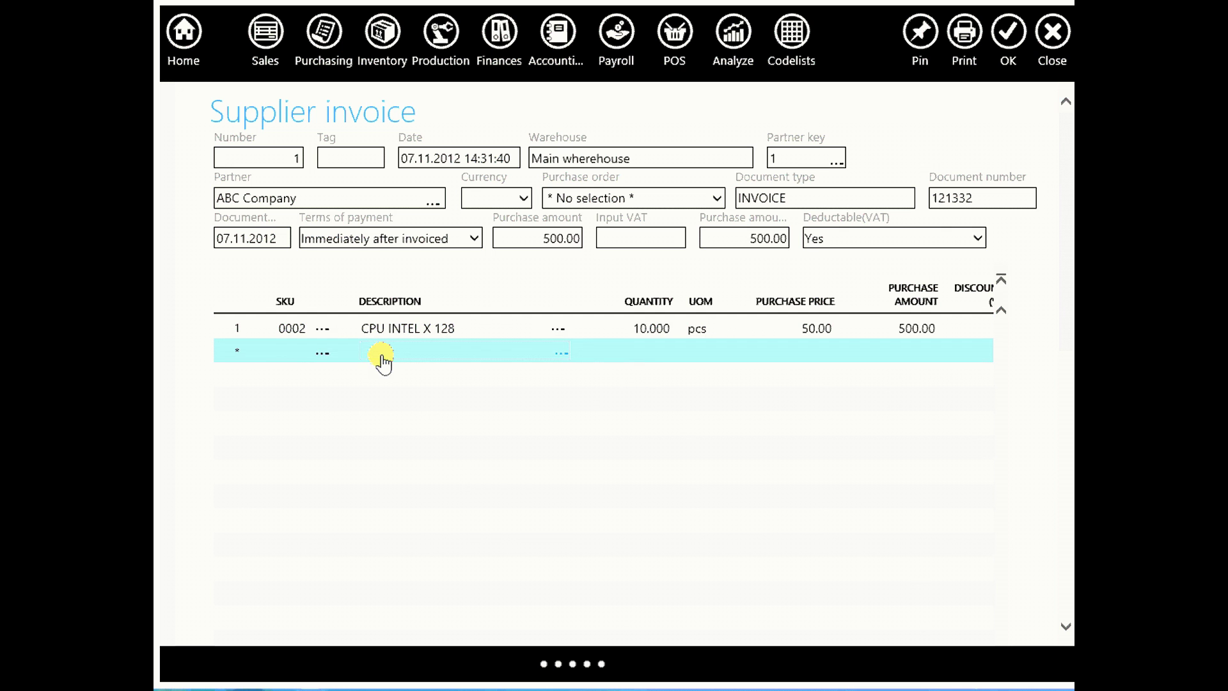
text(MB)
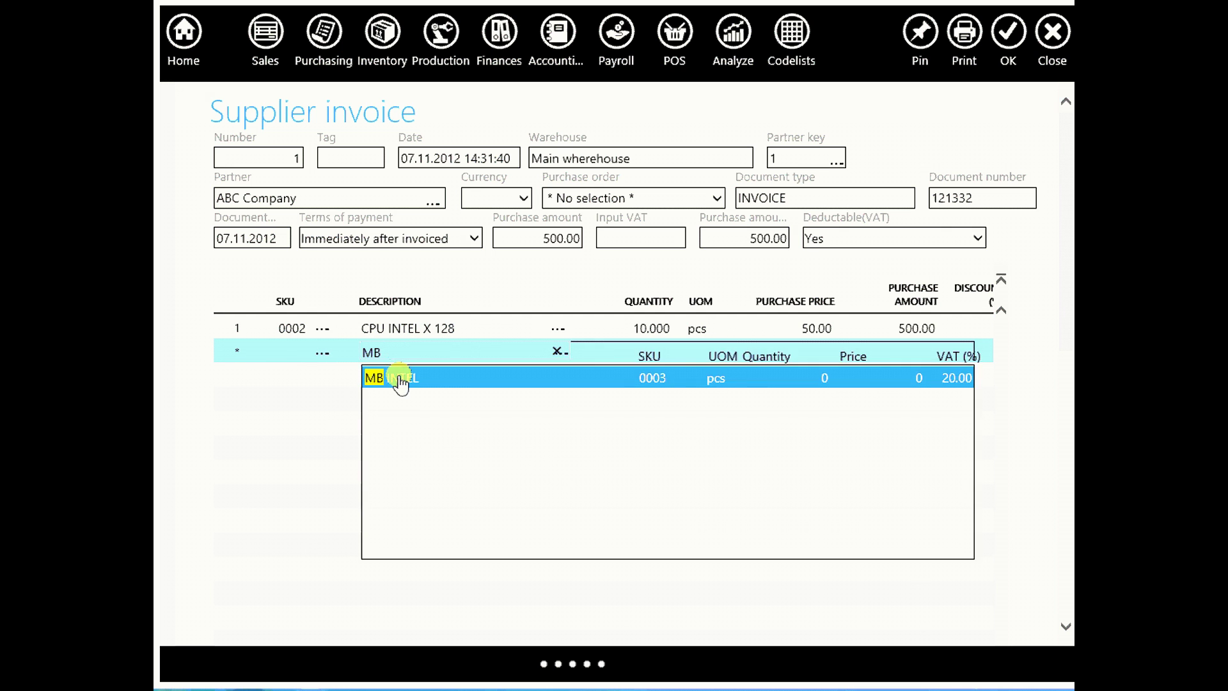
click(397, 378)
click(654, 352)
text(10)
click(368, 381)
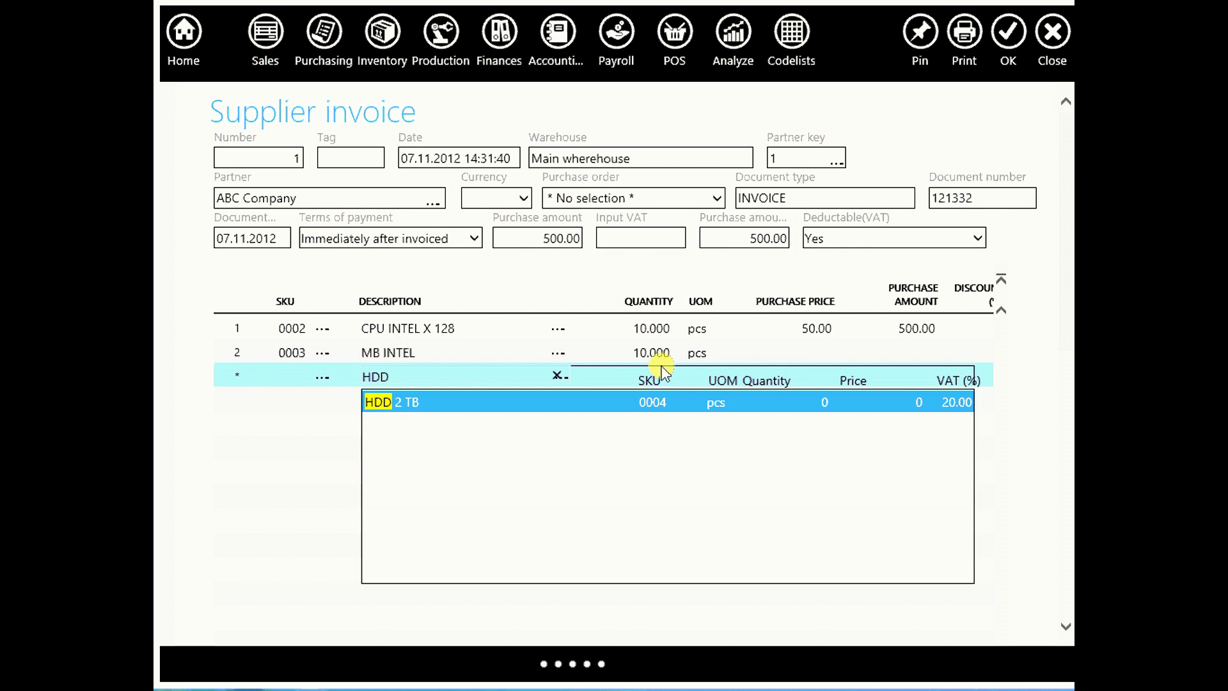
Add lines HDD 2 TB (10), RAM 4GB (20) and MONITOR TFT 21 (10)
click(632, 346)
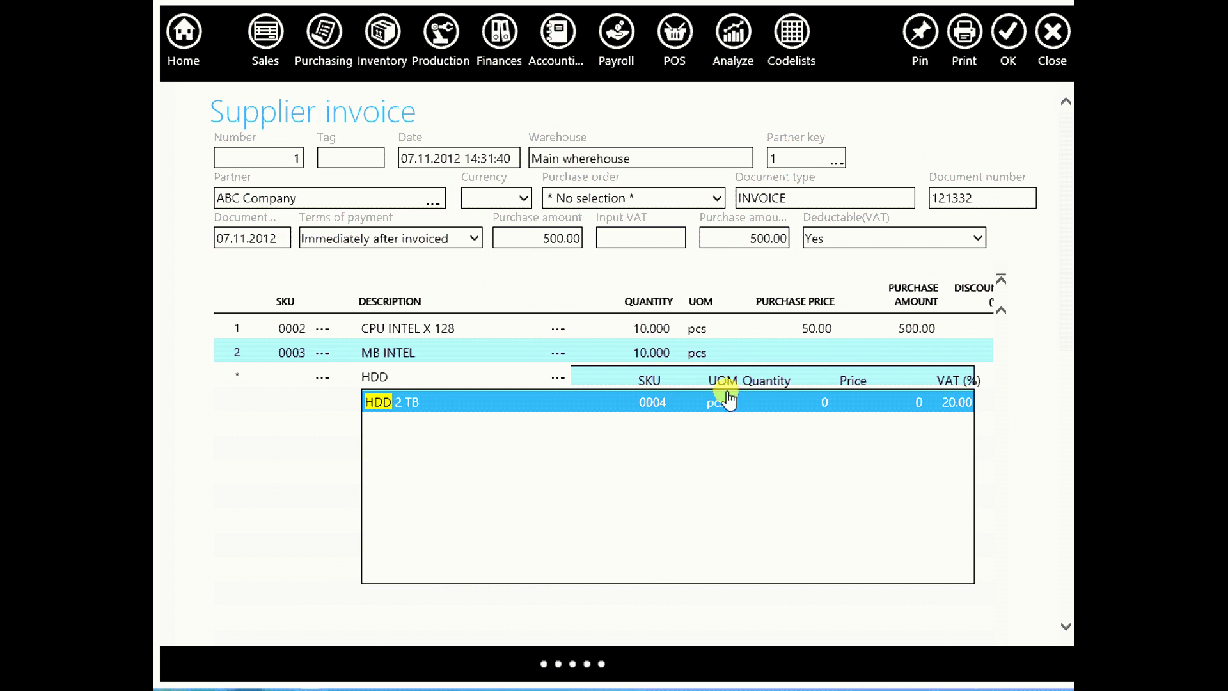
click(837, 399)
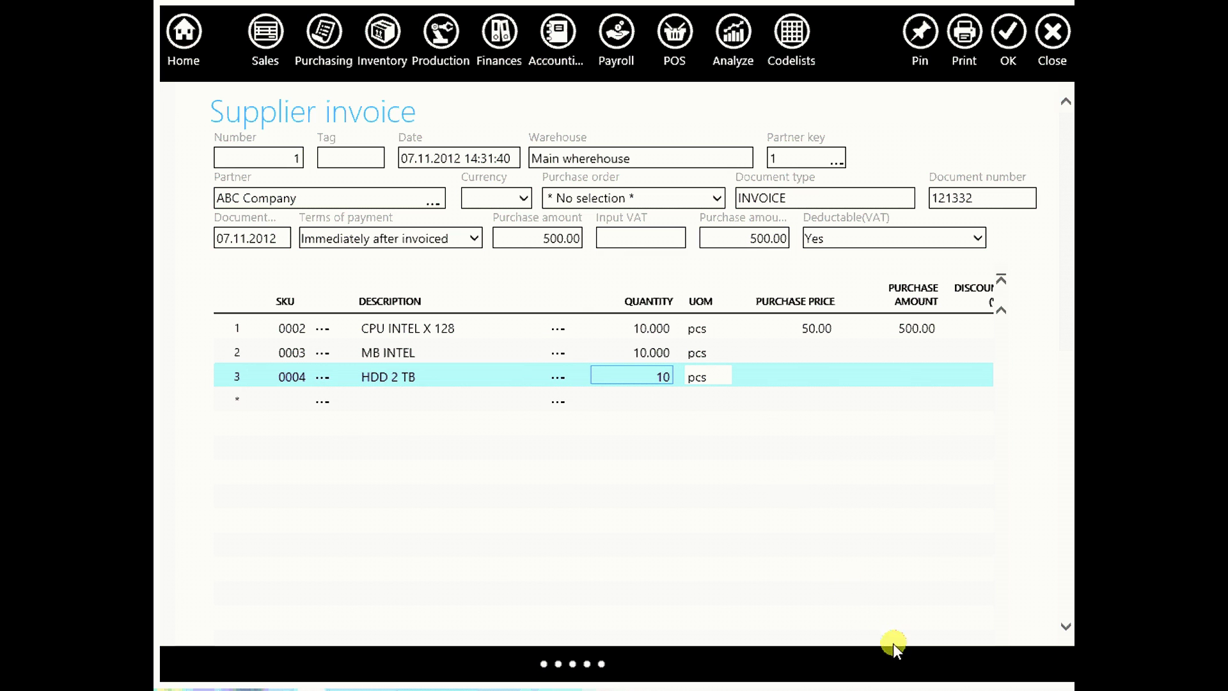
double_click(657, 377)
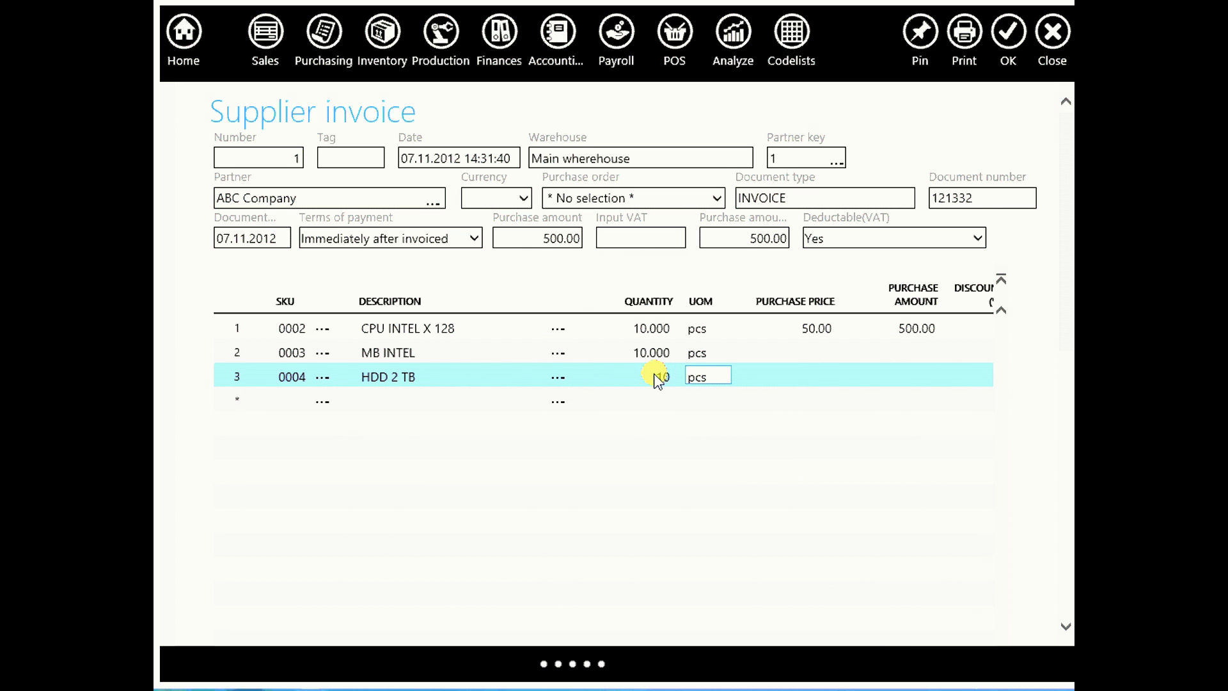
key(Tab)
click(408, 402)
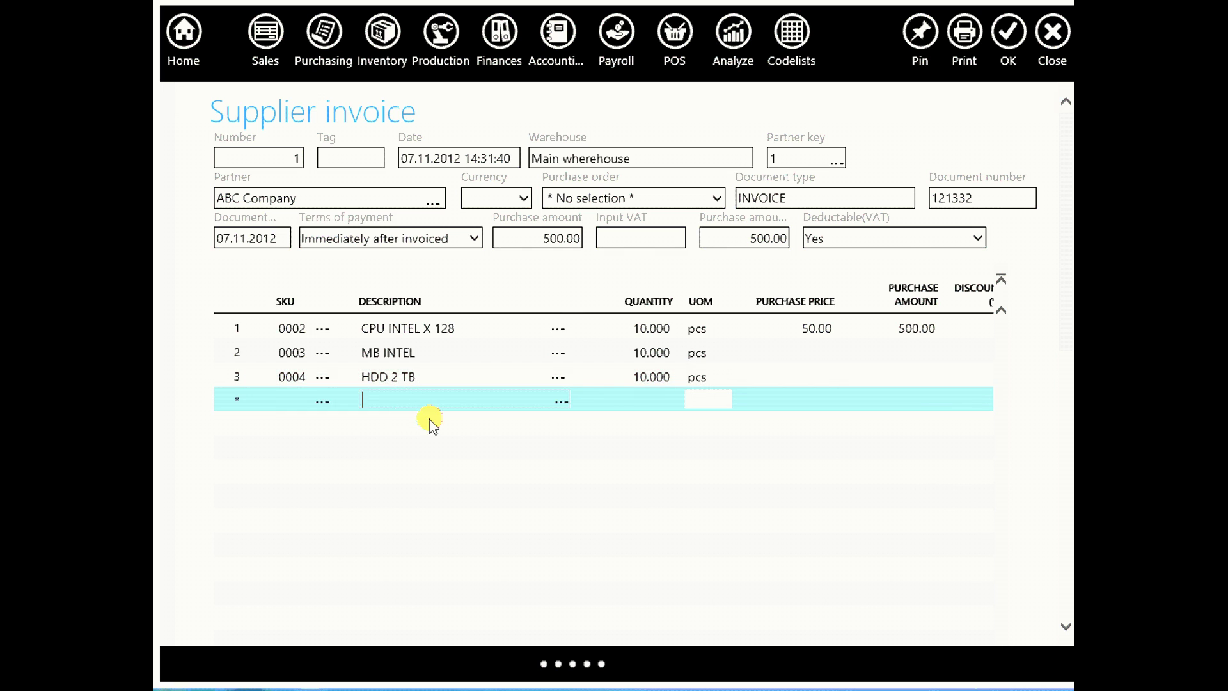
click(481, 430)
double_click(646, 401)
text(20)
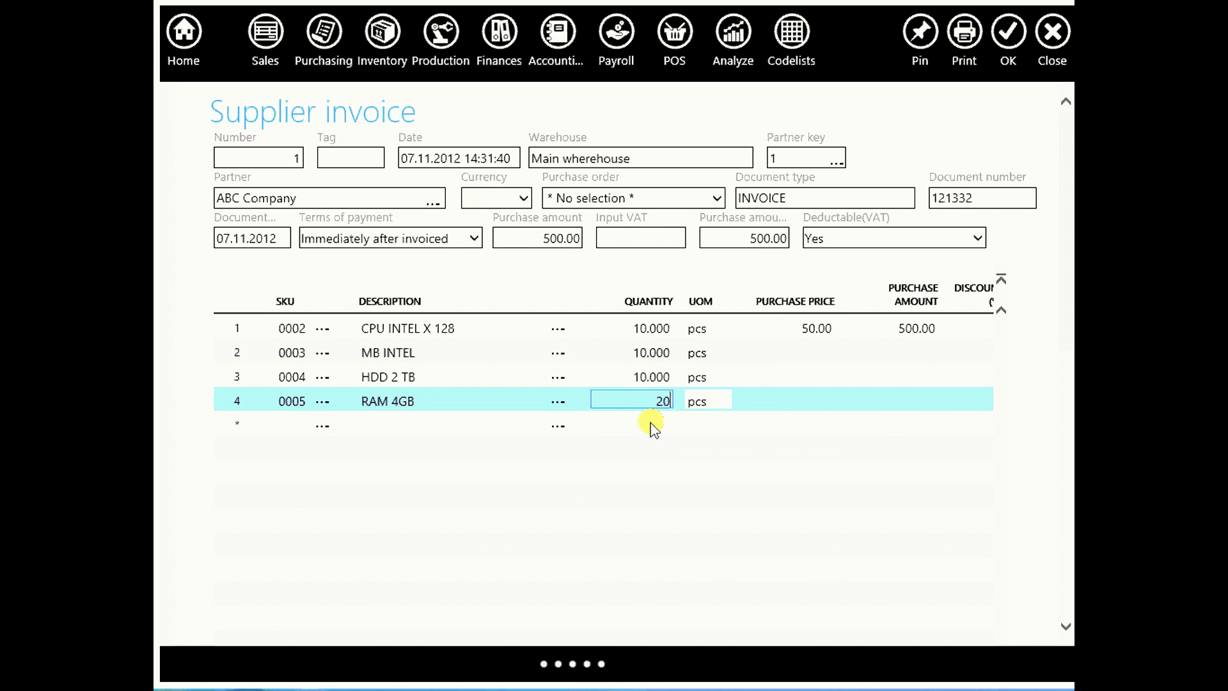
click(448, 422)
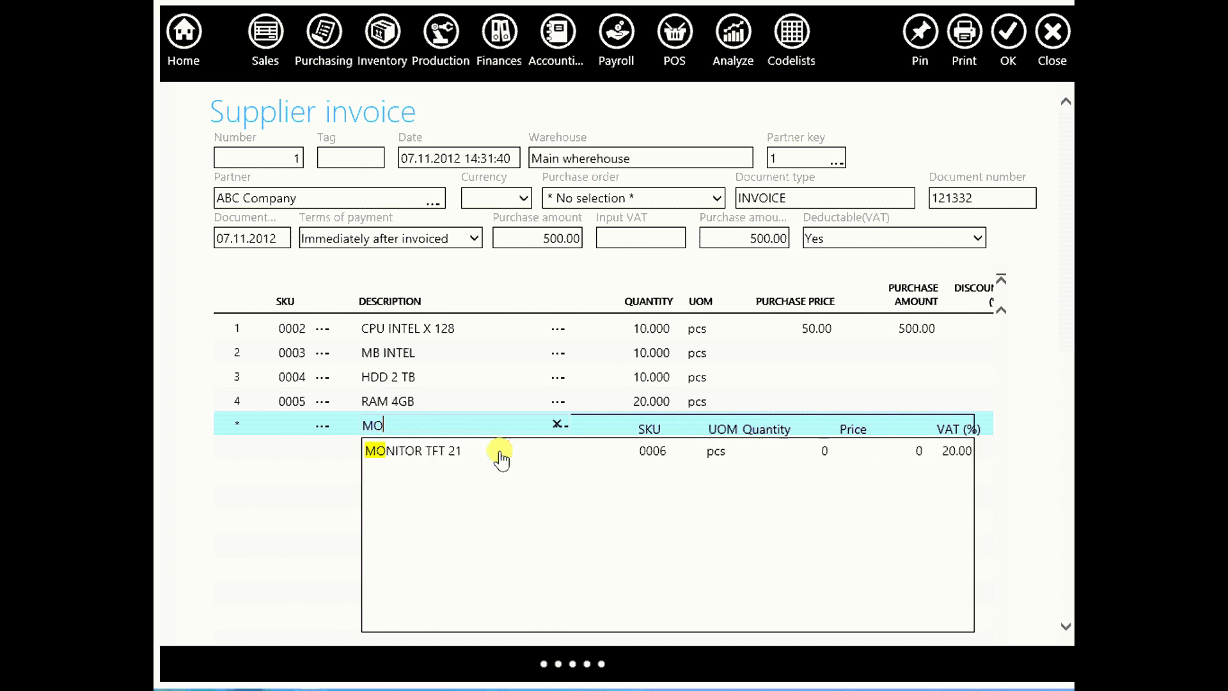
click(479, 452)
click(657, 429)
text(10)
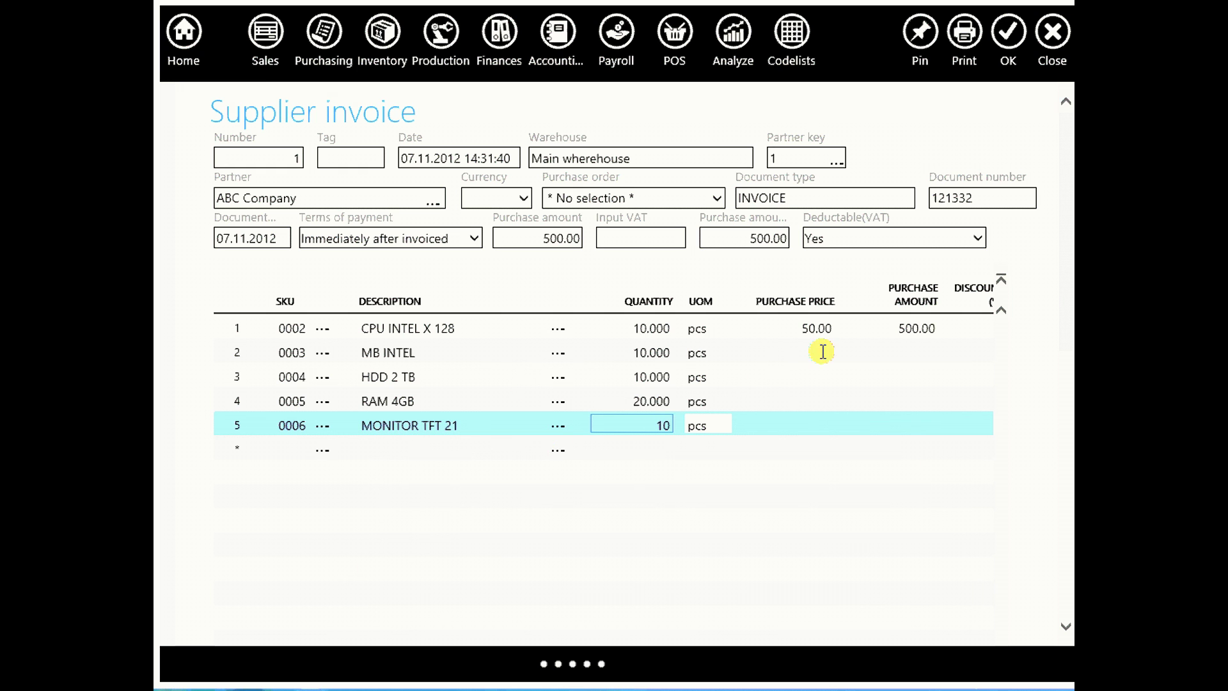
Set purchase price 50.00 on the MB, HDD, RAM and monitor lines
click(821, 352)
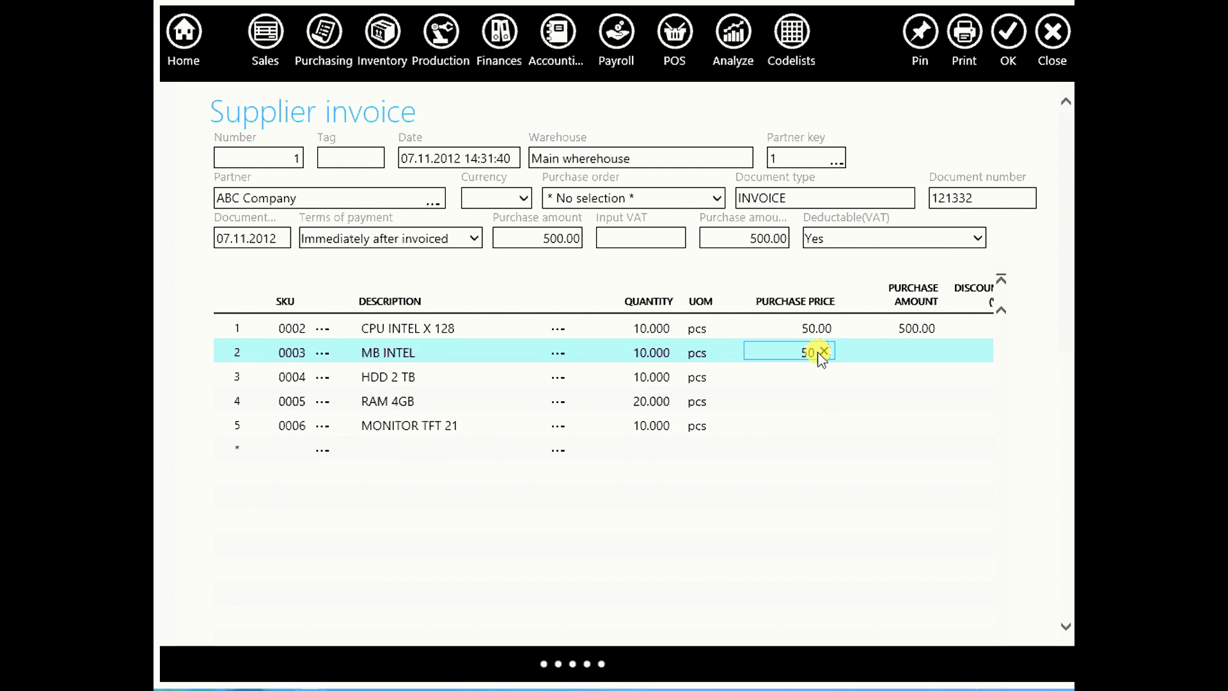
click(813, 376)
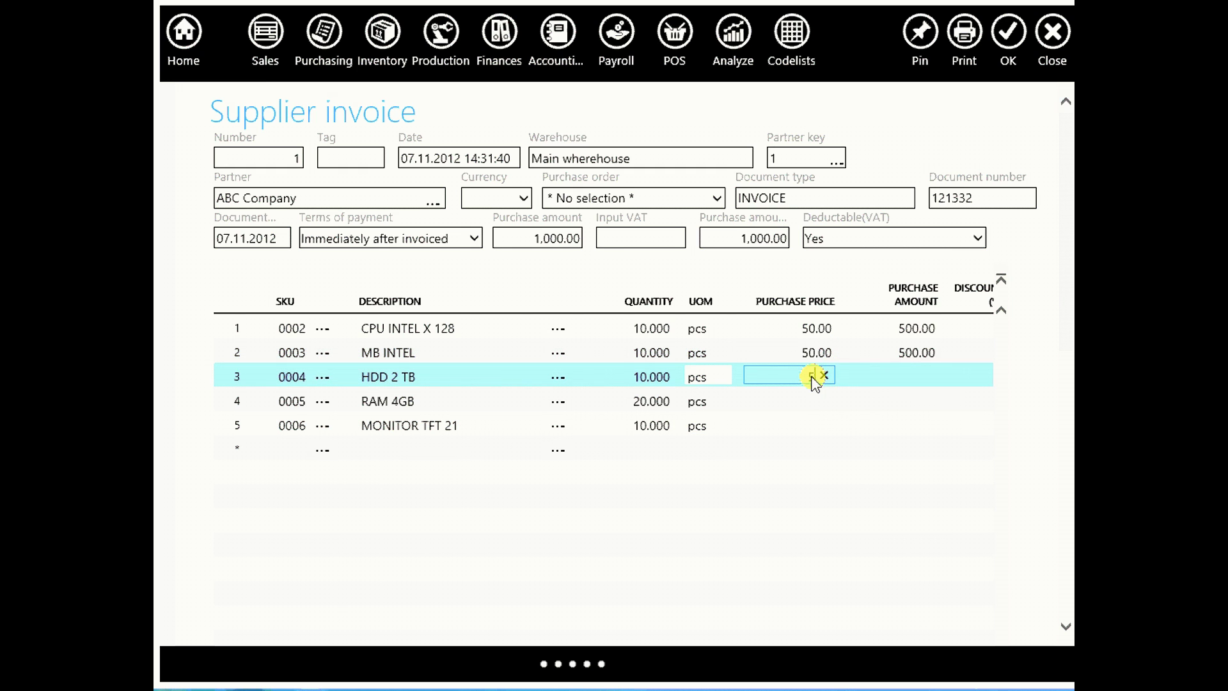
click(811, 401)
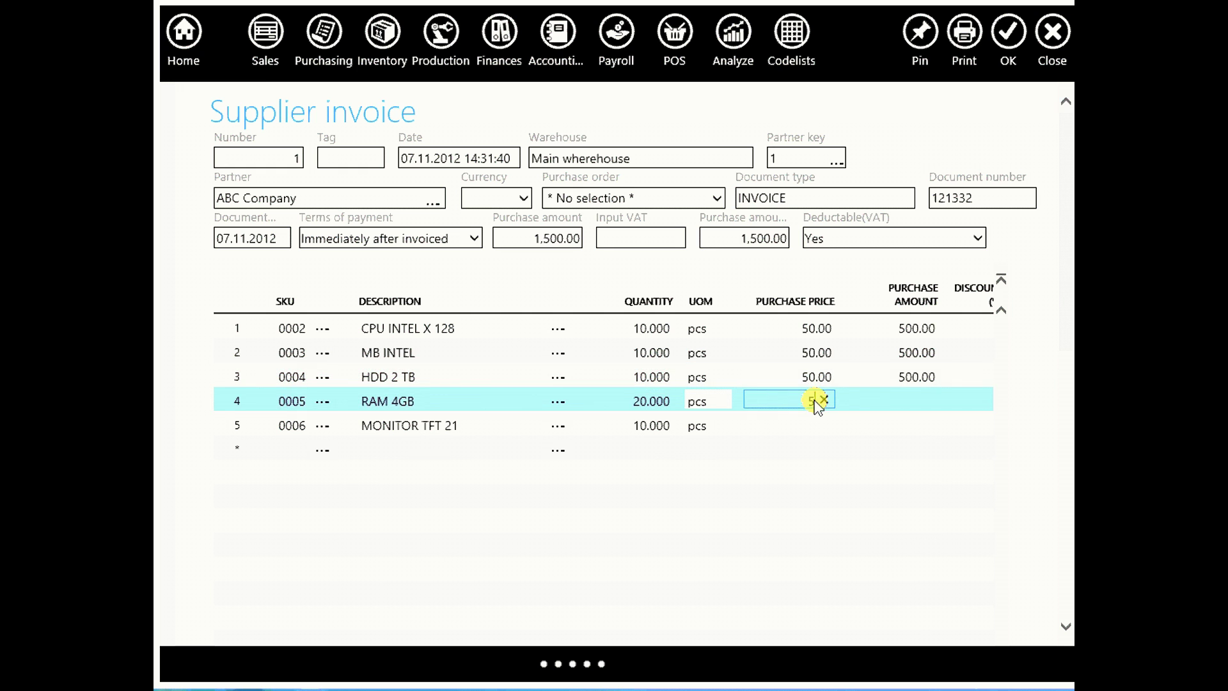
click(805, 427)
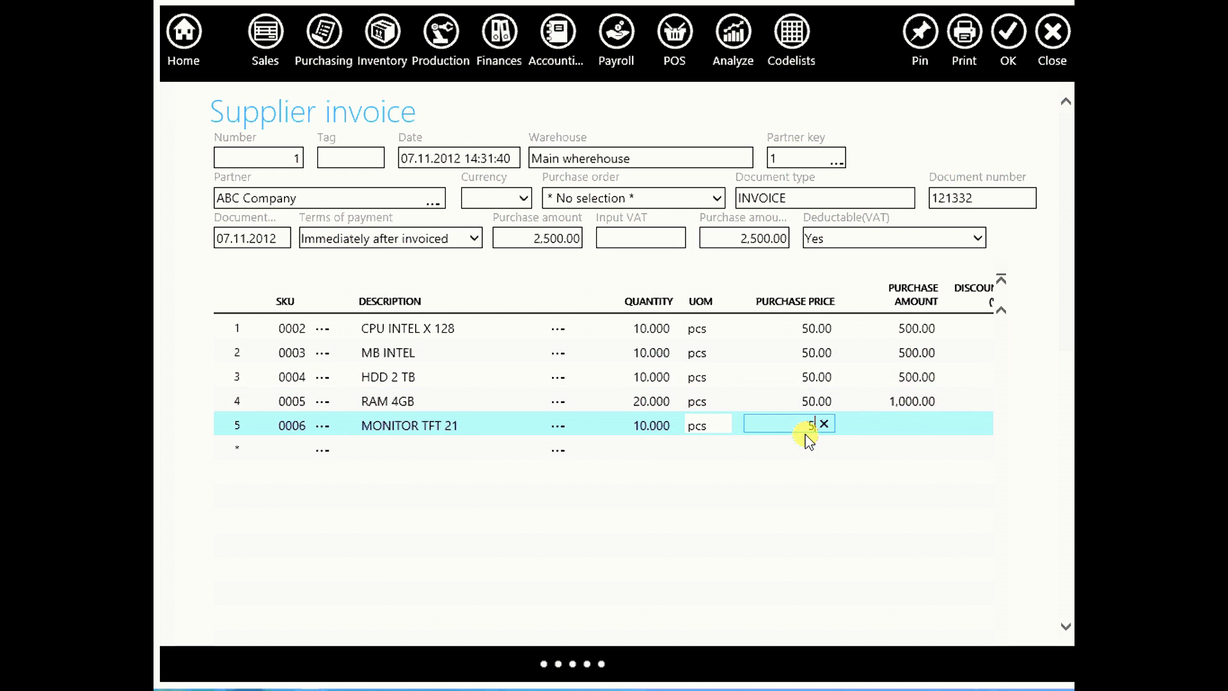
text(0)
click(796, 447)
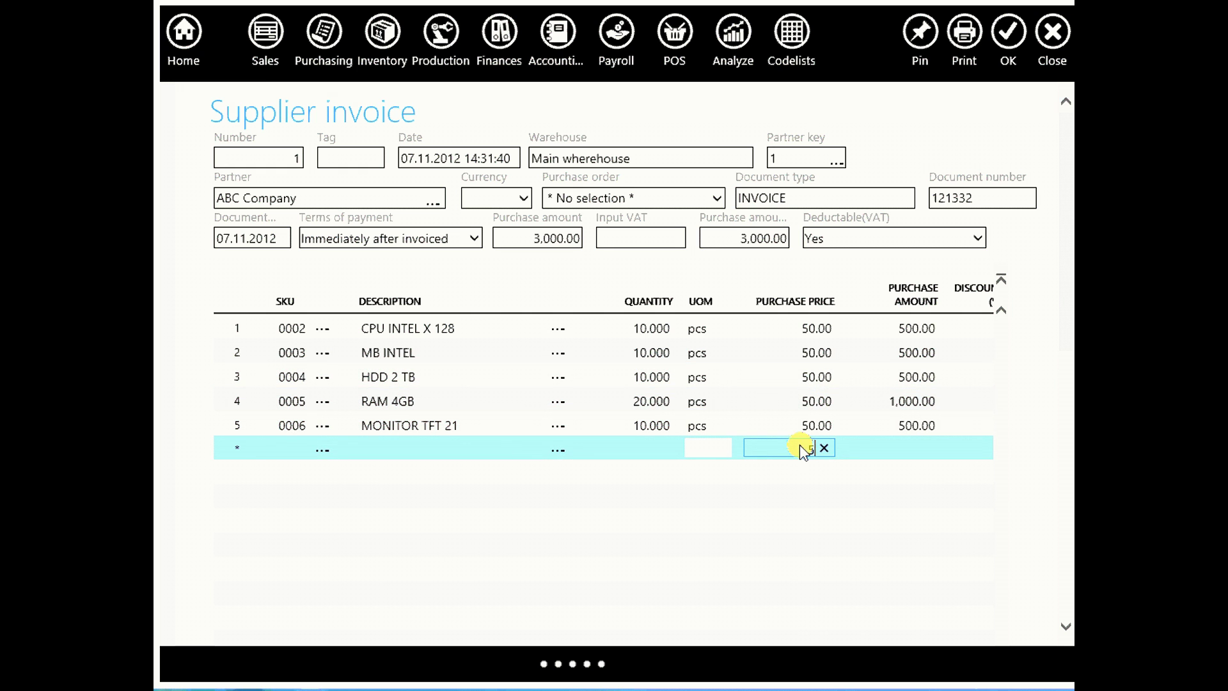
click(809, 508)
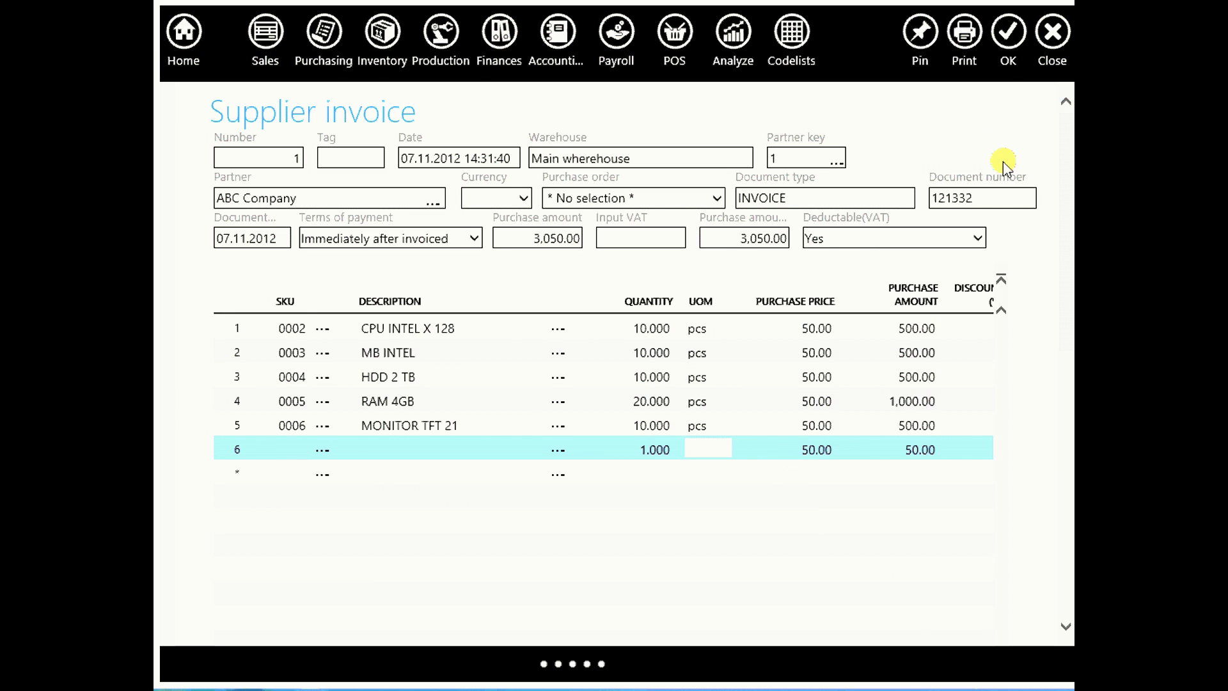
Close the supplier invoice and check the components' stock in the inventory and stock list
click(1008, 35)
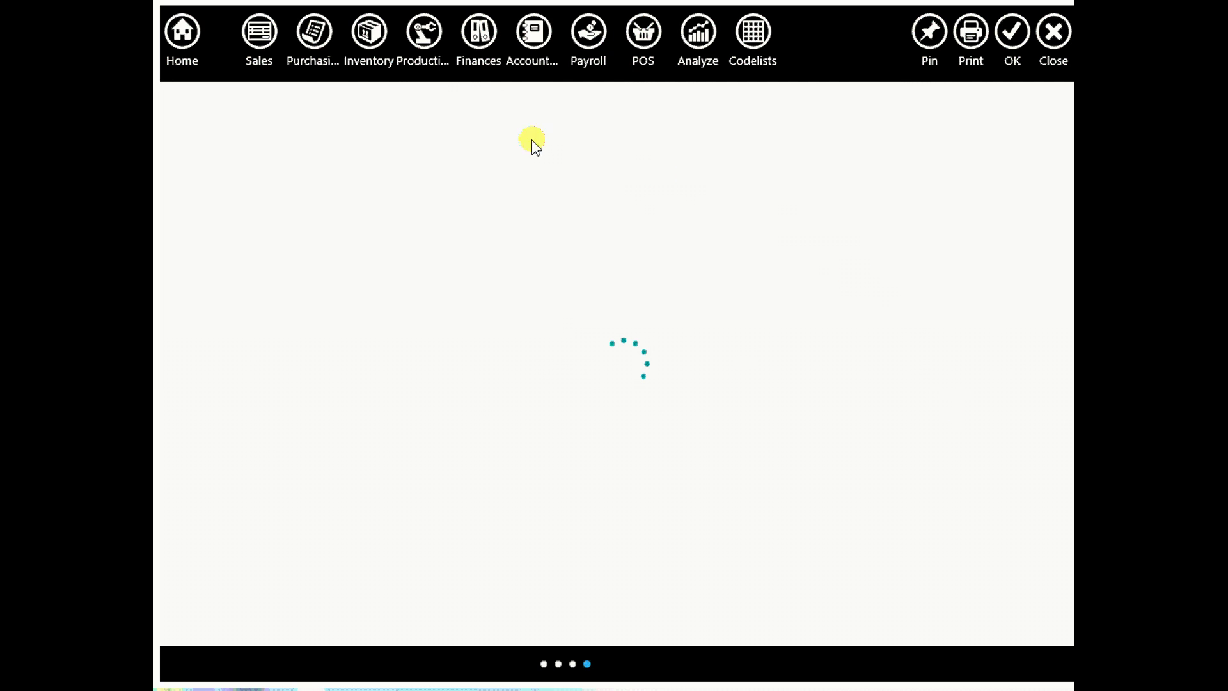
click(369, 32)
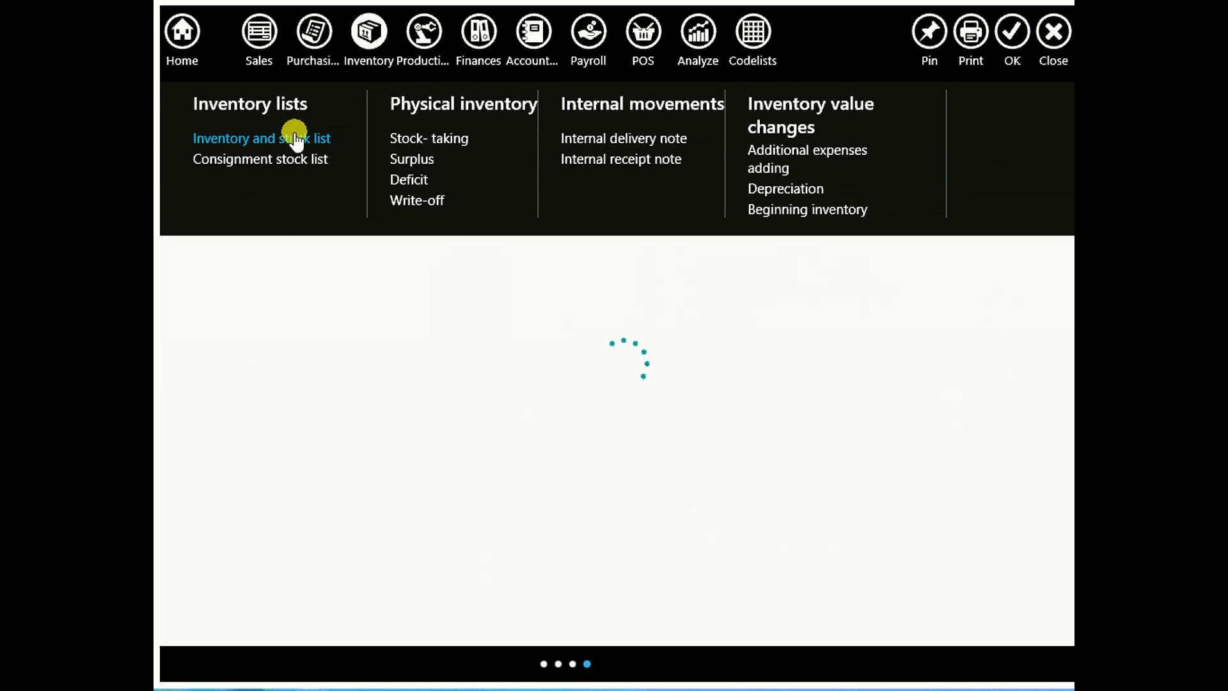
click(294, 136)
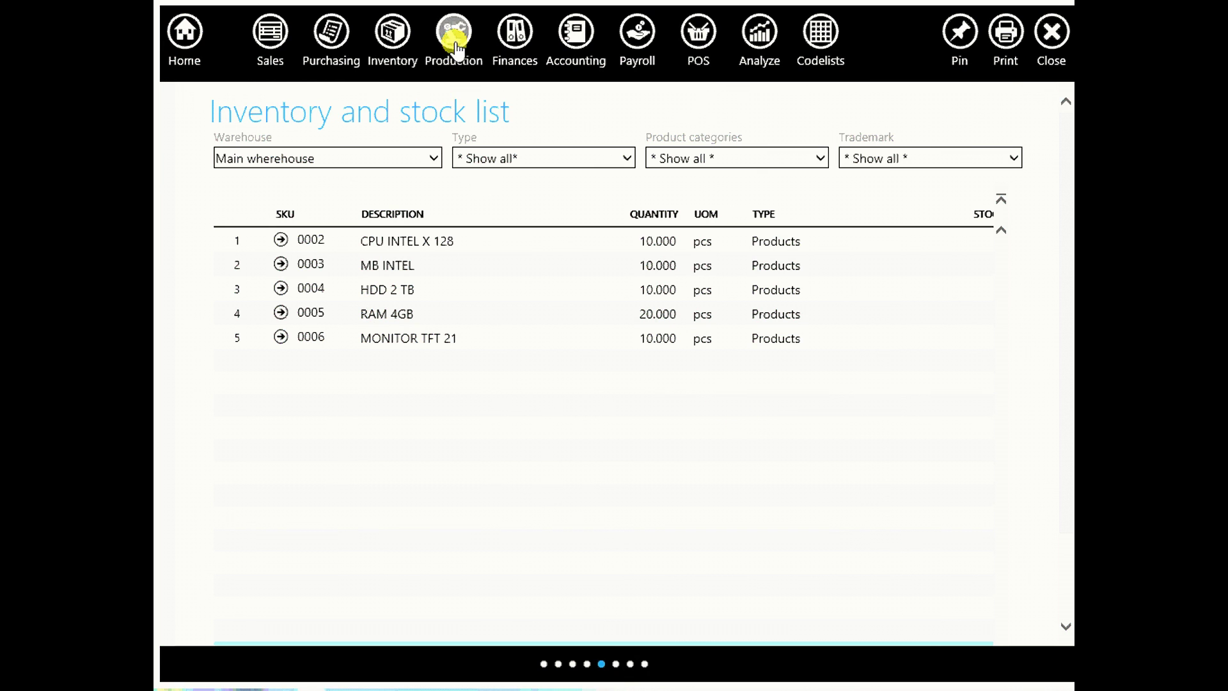
click(454, 36)
Start assembly 'COMPUTER CONFIGURATION NO 15' building 2 COMPUTER CONFIGURATION units
click(405, 137)
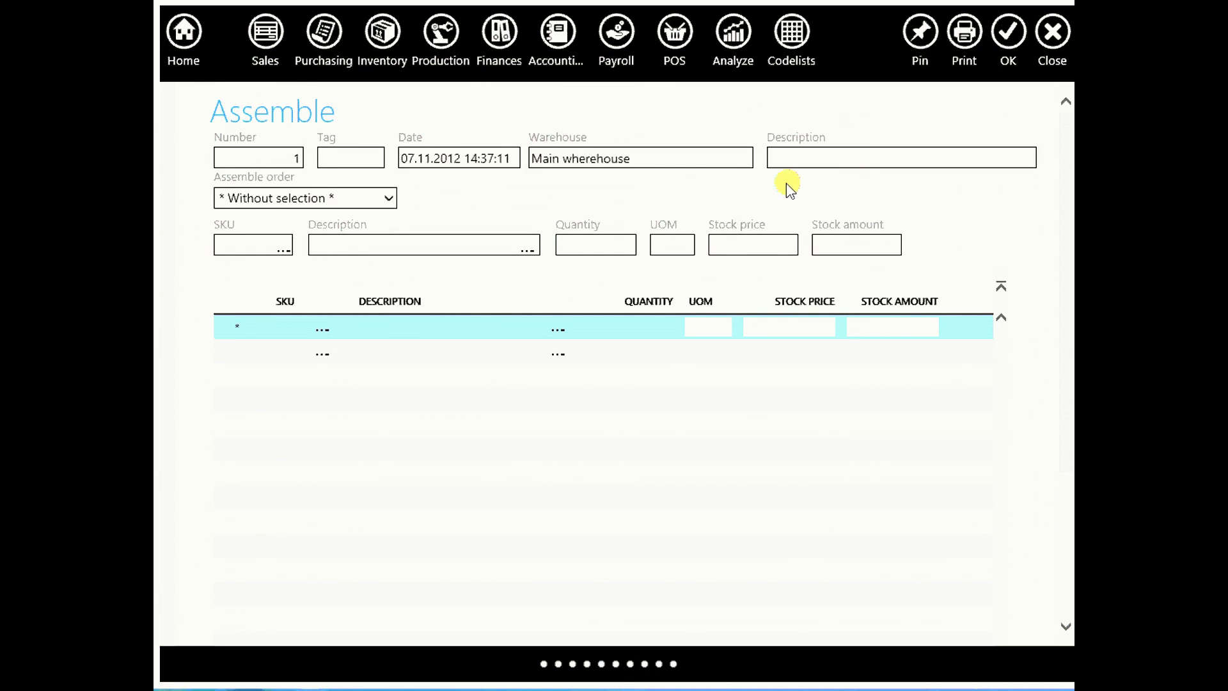
click(793, 163)
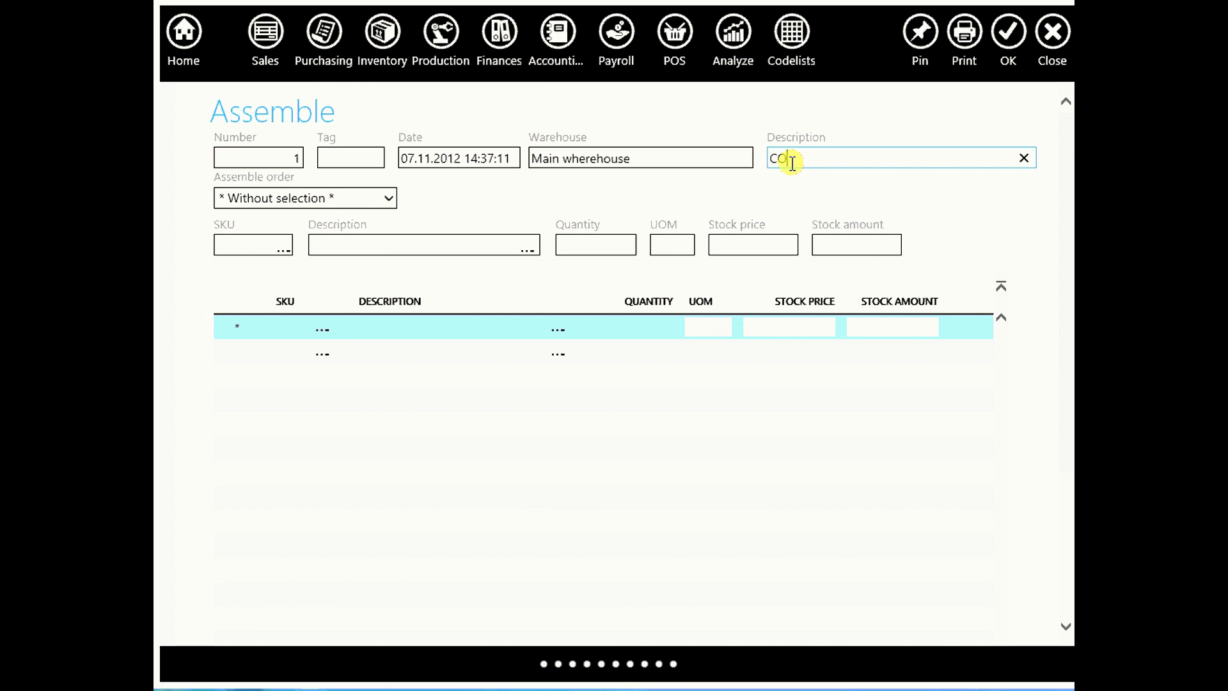
text(COMPUTER CONFIGURATION NO 15)
click(384, 245)
text(COM)
click(378, 271)
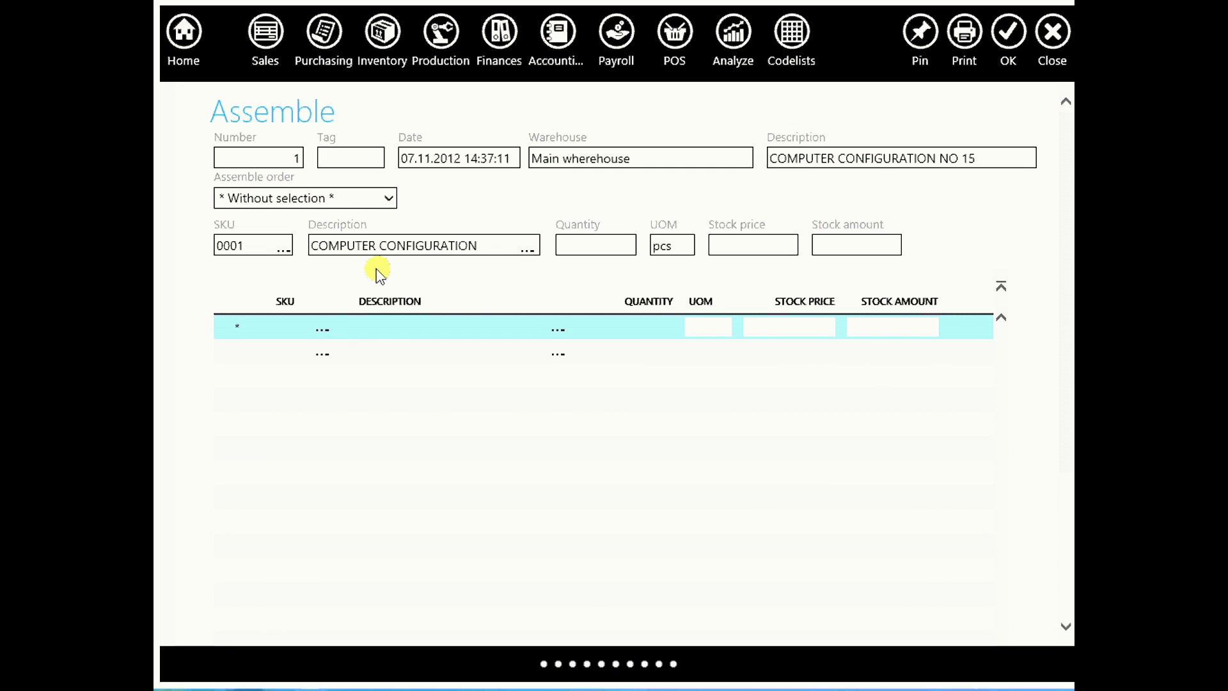
click(582, 245)
Add components CPU INTEL X 128 and MB INTEL, quantity 1 each
click(458, 337)
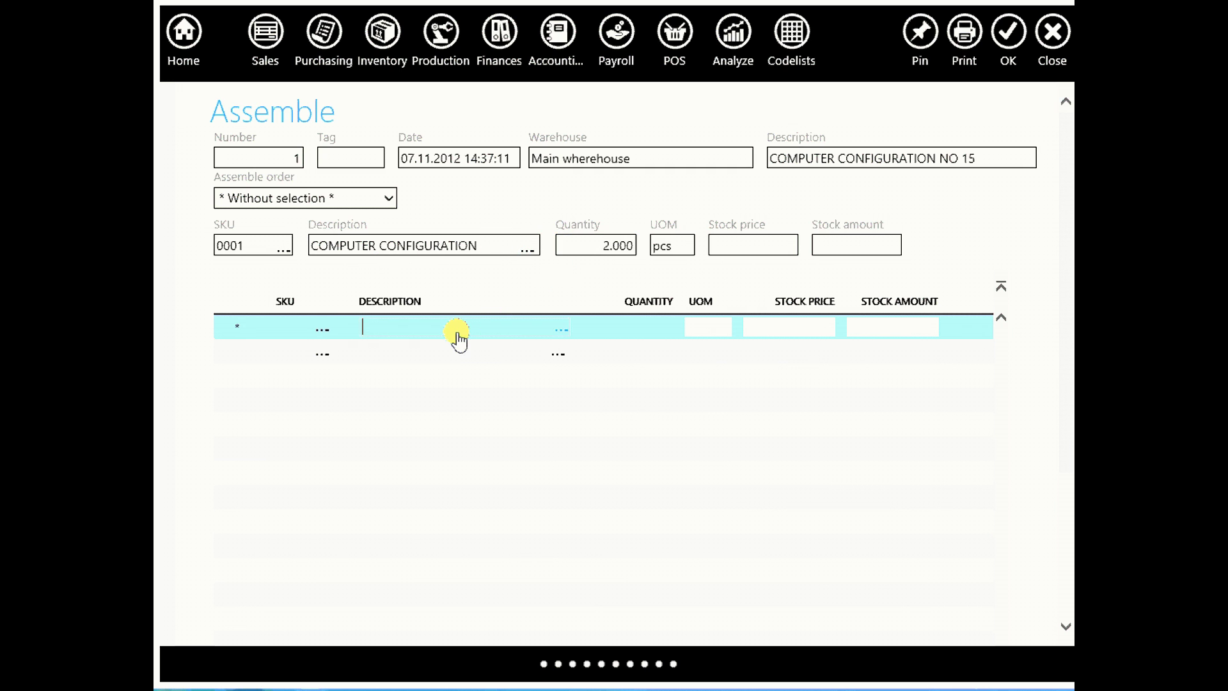
text(CPU)
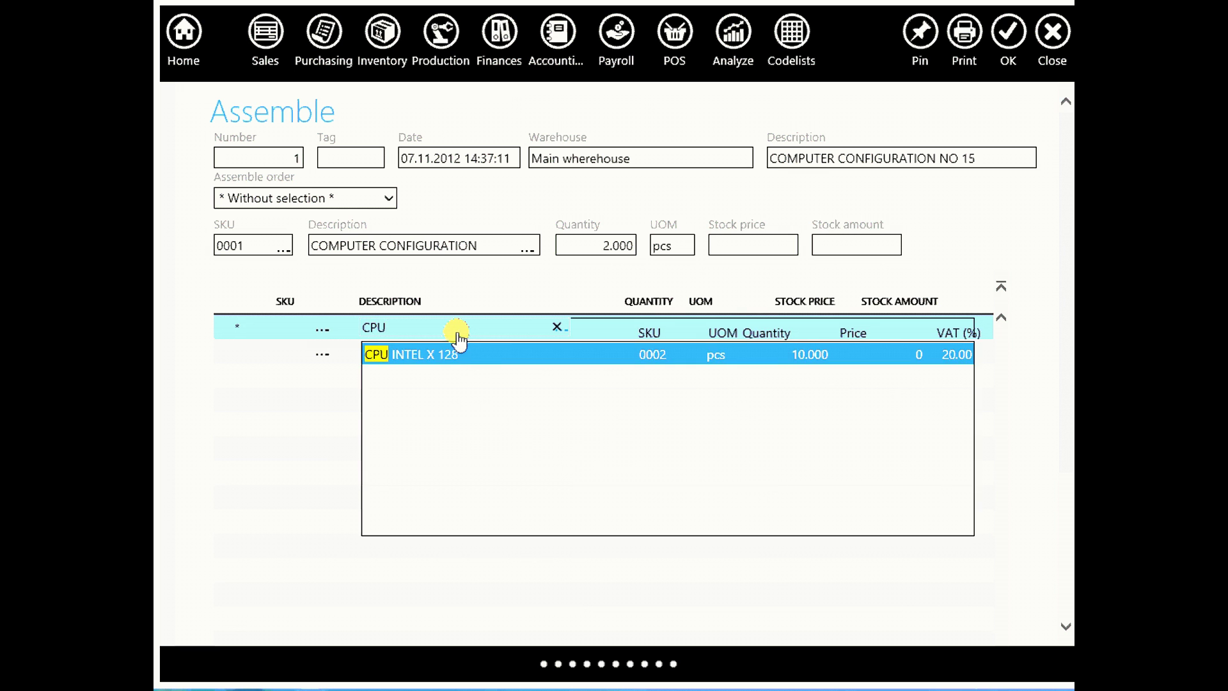
click(460, 355)
click(629, 327)
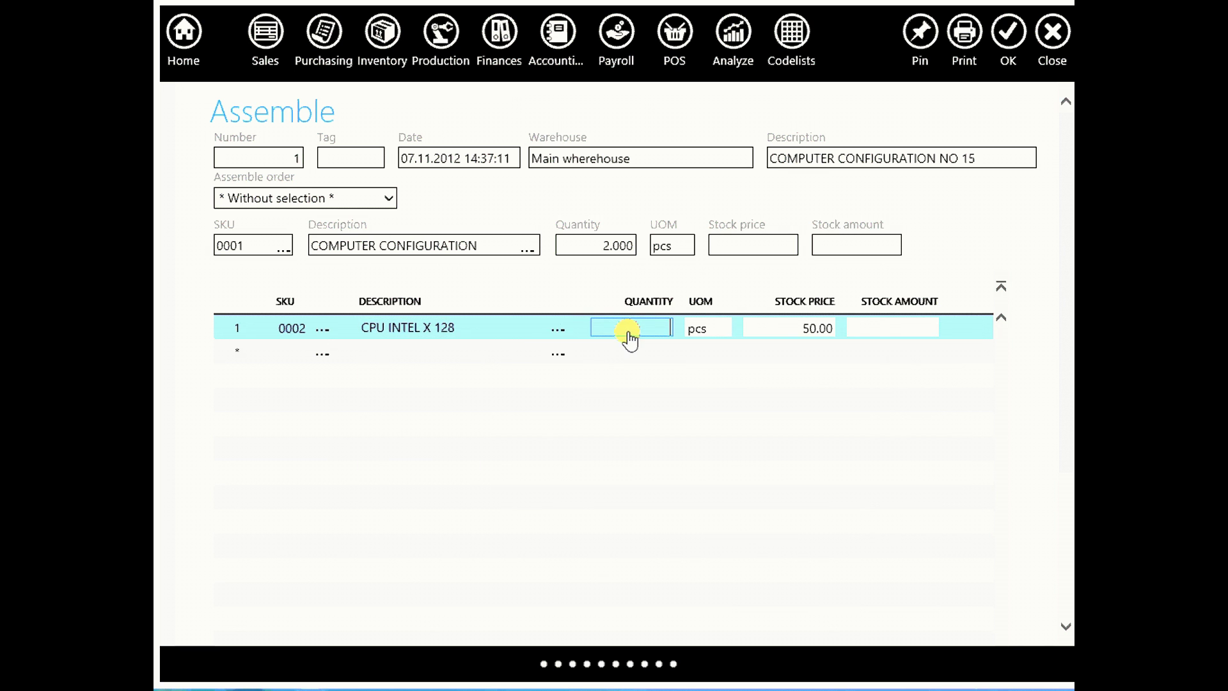
text(1)
click(466, 357)
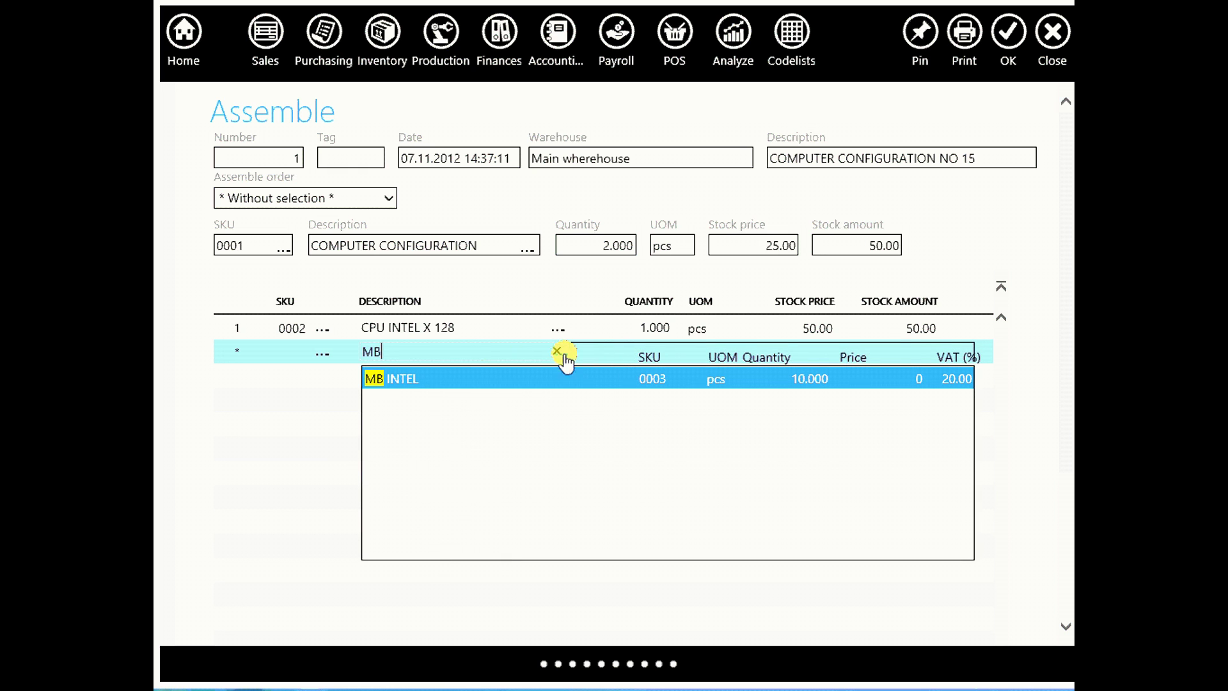
text(MB1)
key(BackSpace)
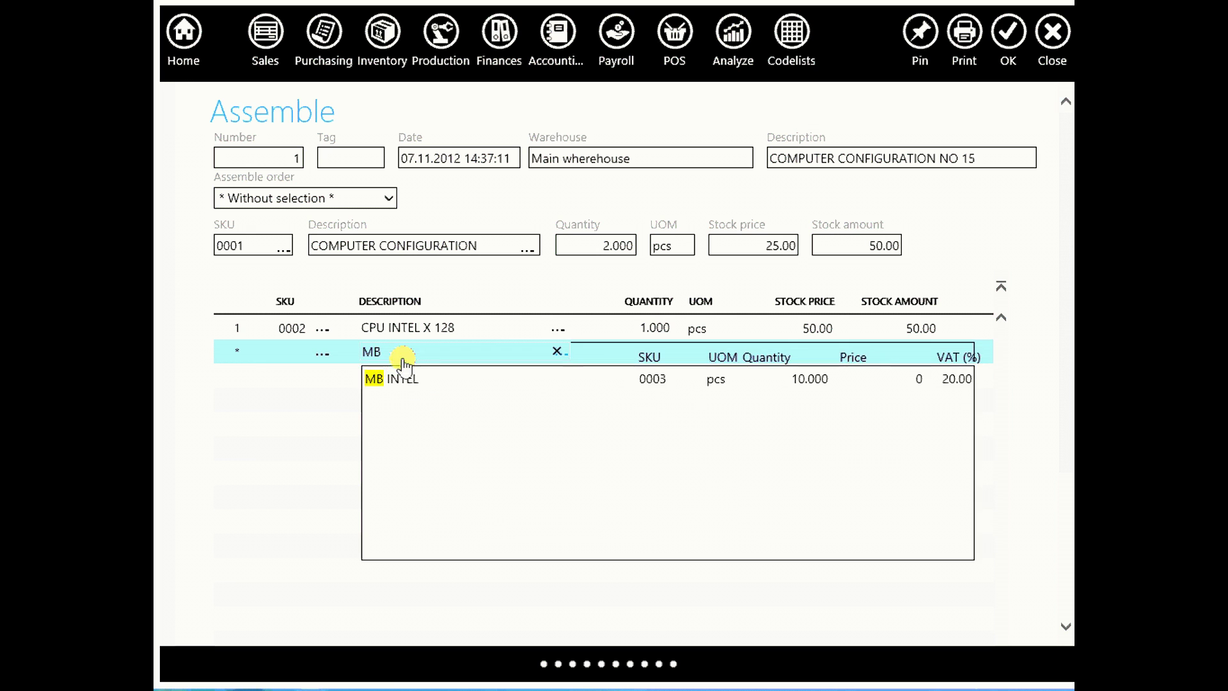
click(392, 378)
click(649, 355)
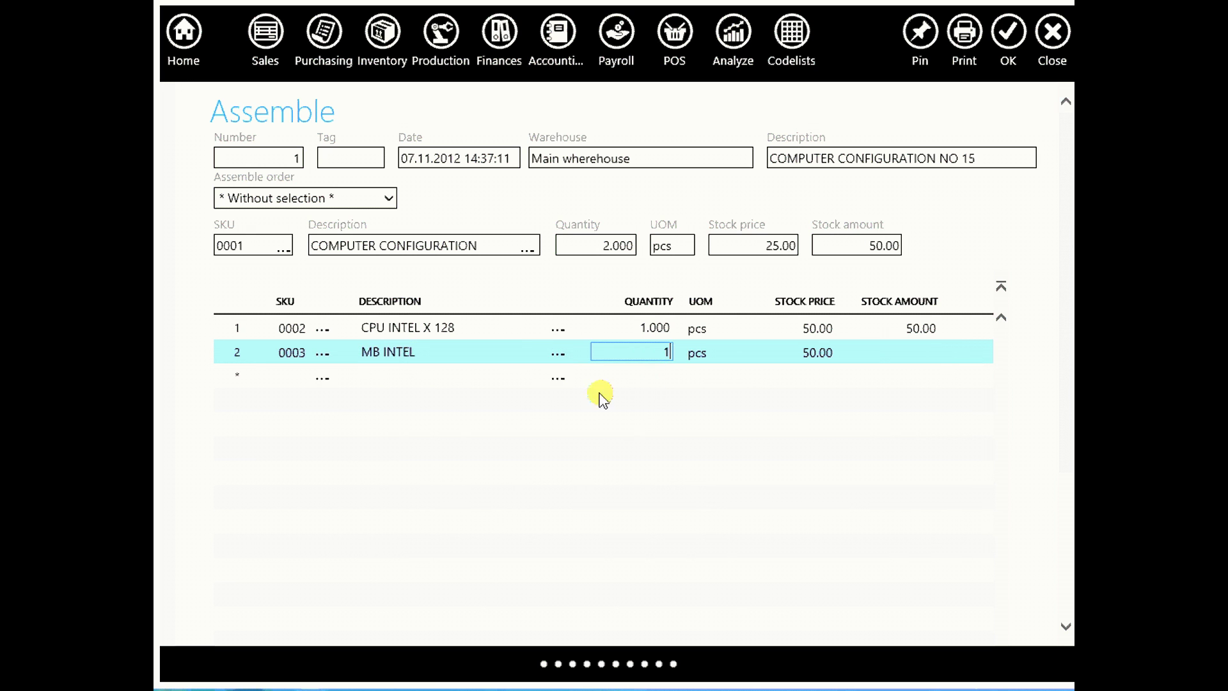
click(403, 383)
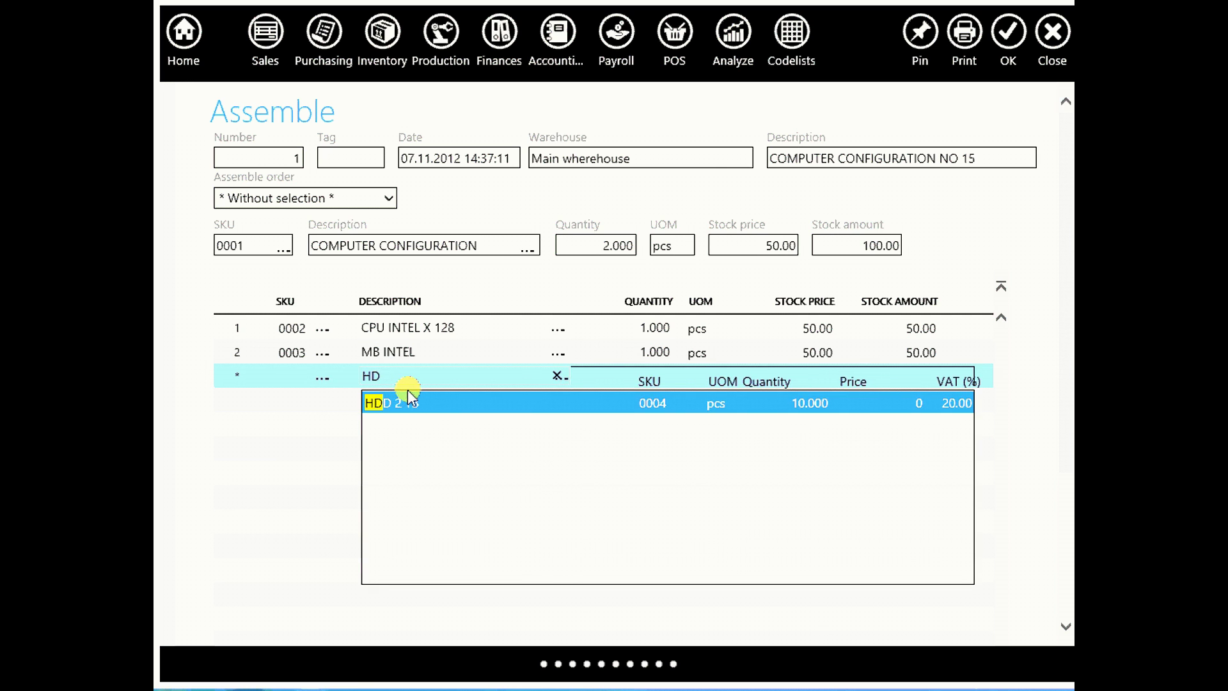
Add components HDD 2 TB, RAM 4GB and MONITOR TFT 21, quantity 1 each
click(414, 404)
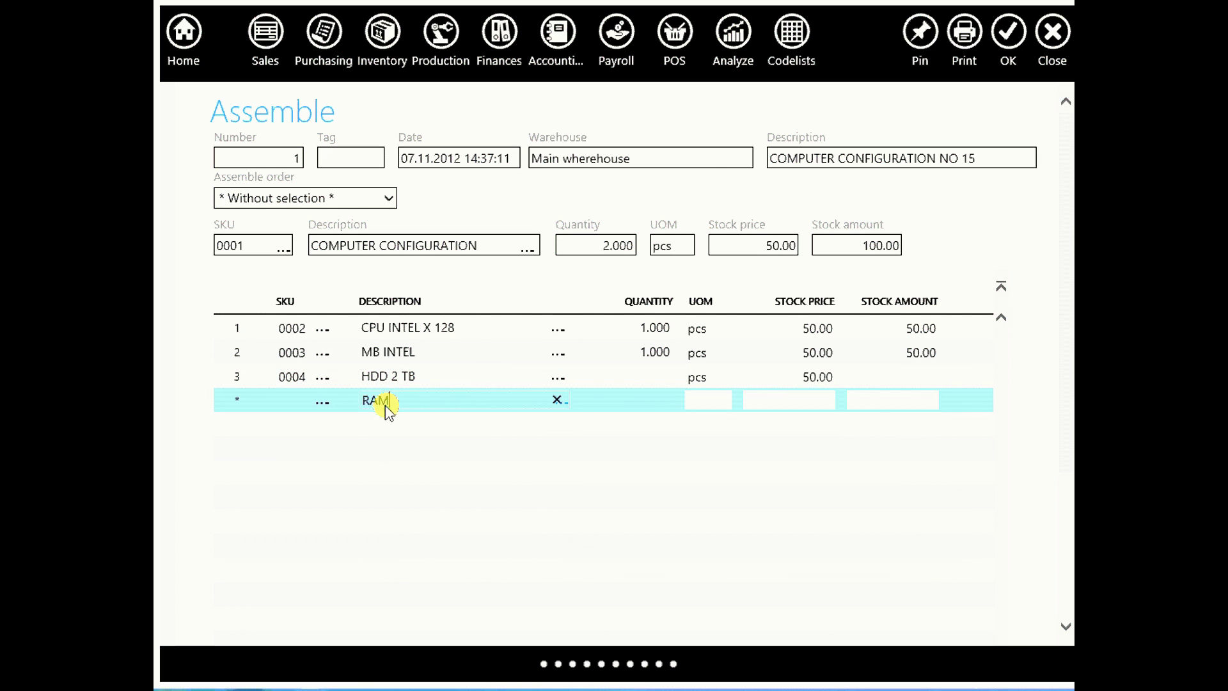
text(RAM)
click(447, 425)
click(657, 381)
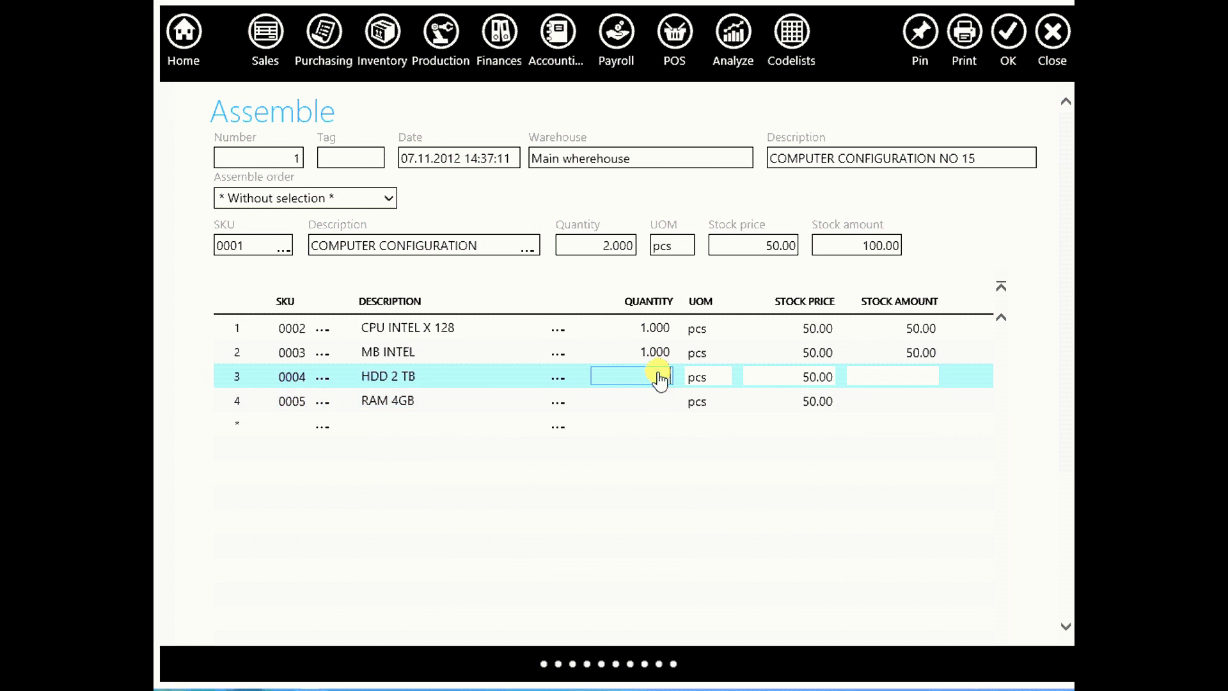
text(1)
key(Return)
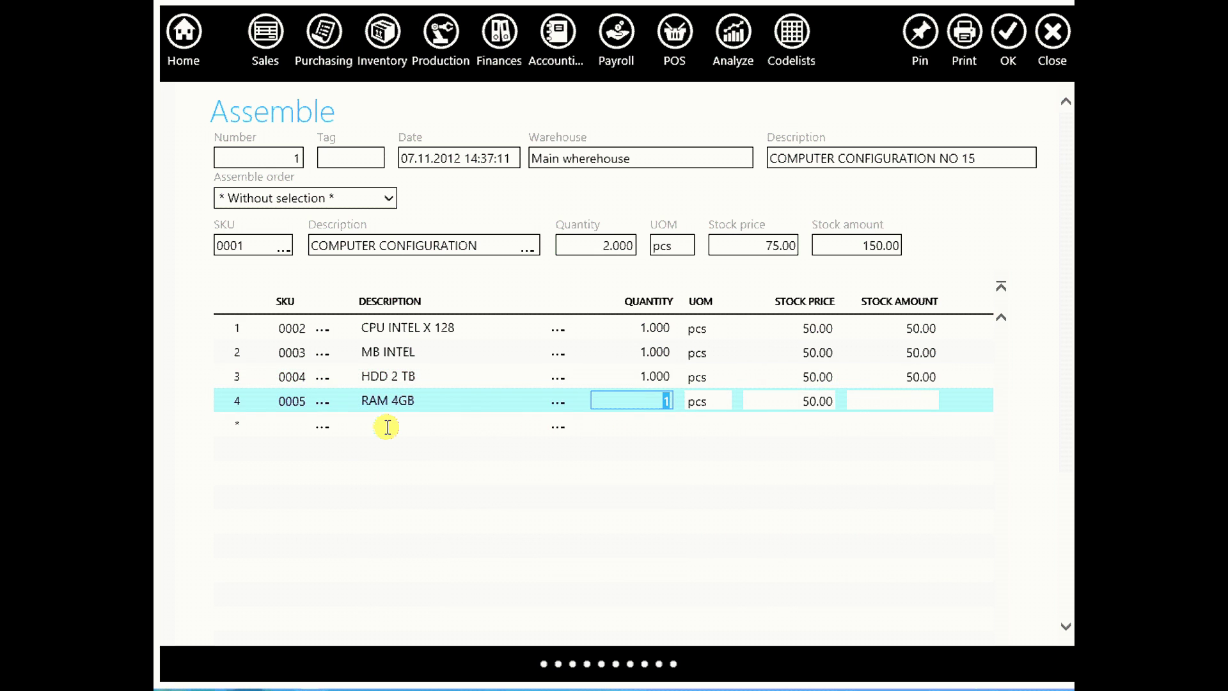
click(387, 429)
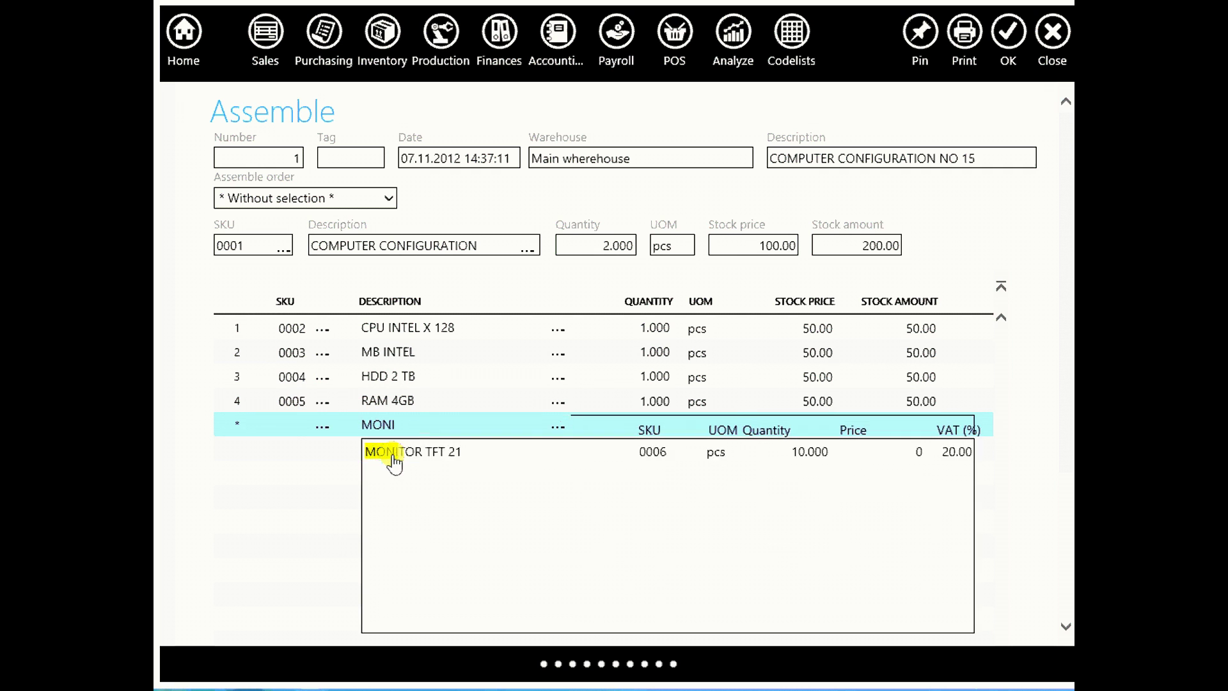
click(387, 449)
click(643, 430)
text(1)
click(681, 484)
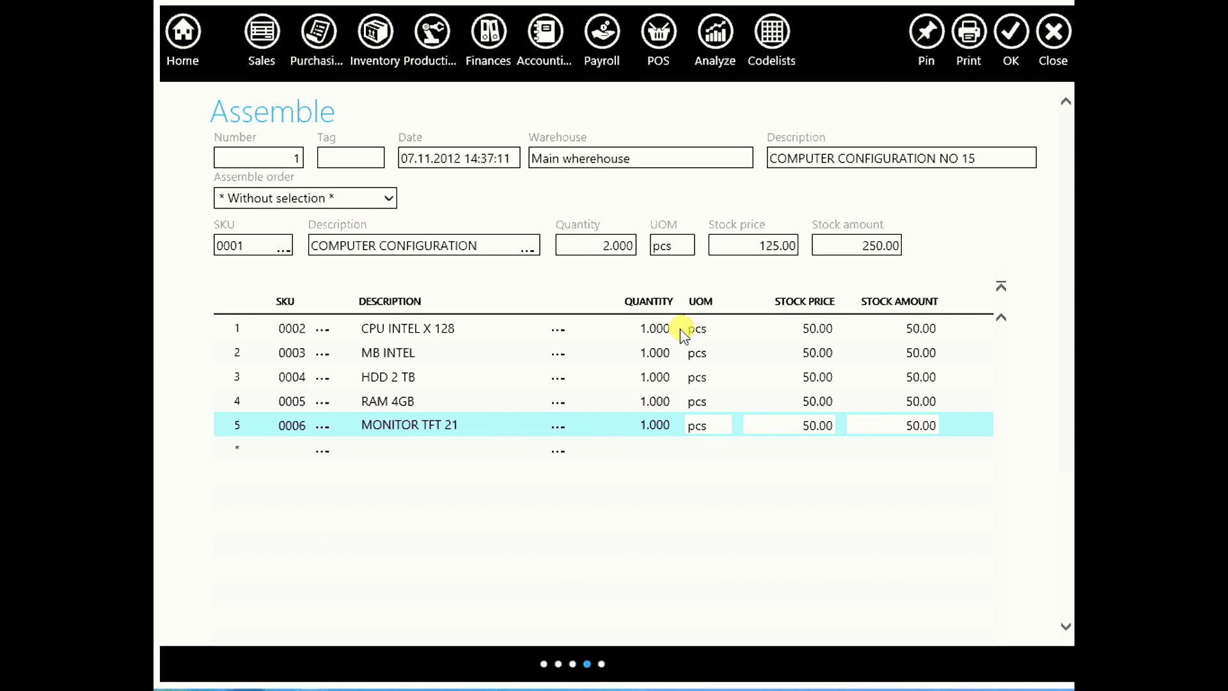
Preview the Assemble report listing the five components, then go to the Inventory section
click(964, 35)
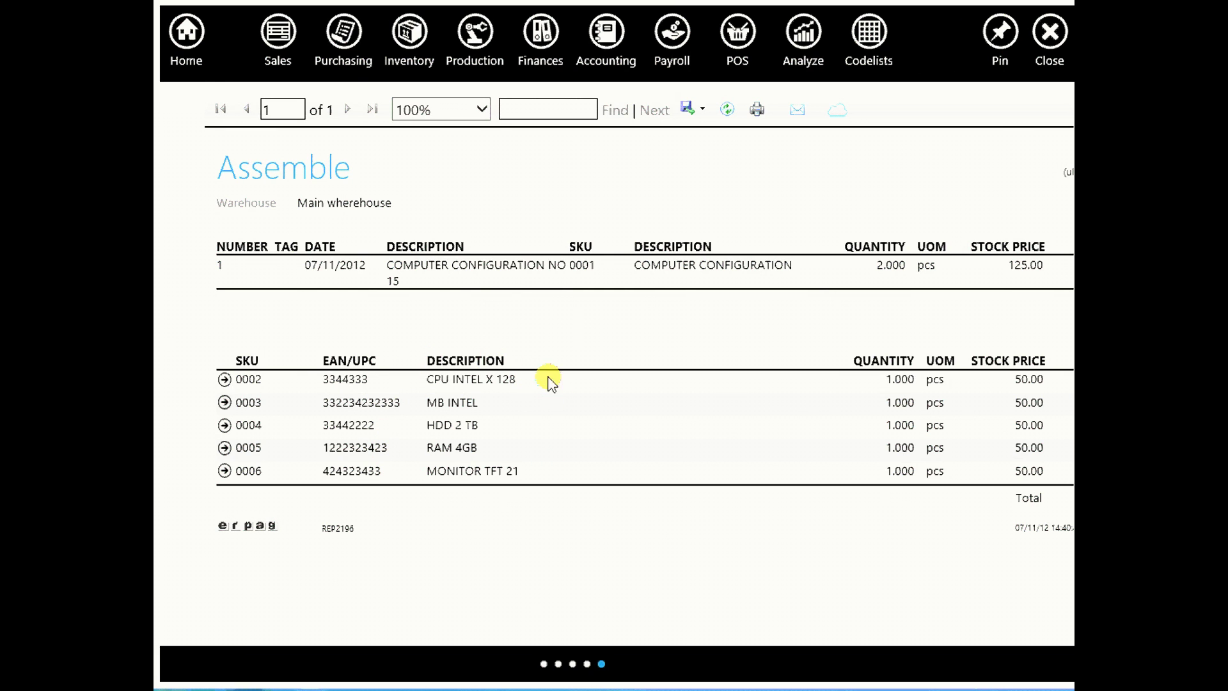
drag(637, 264, 784, 263)
click(773, 308)
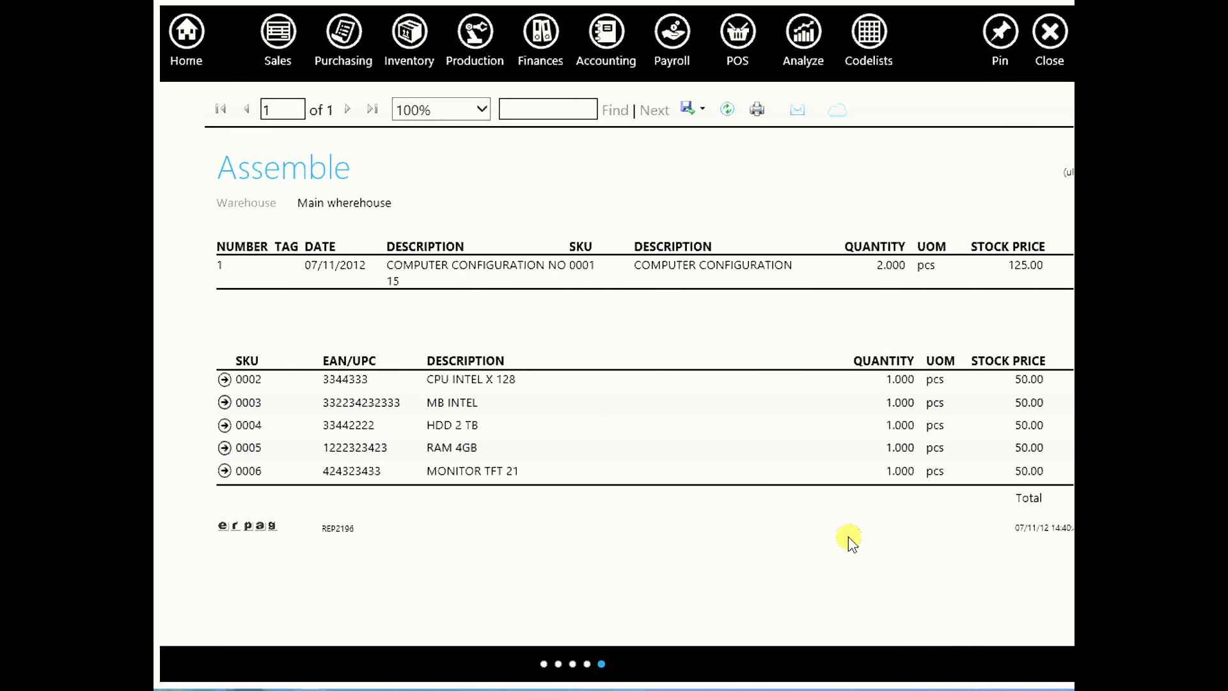
click(409, 48)
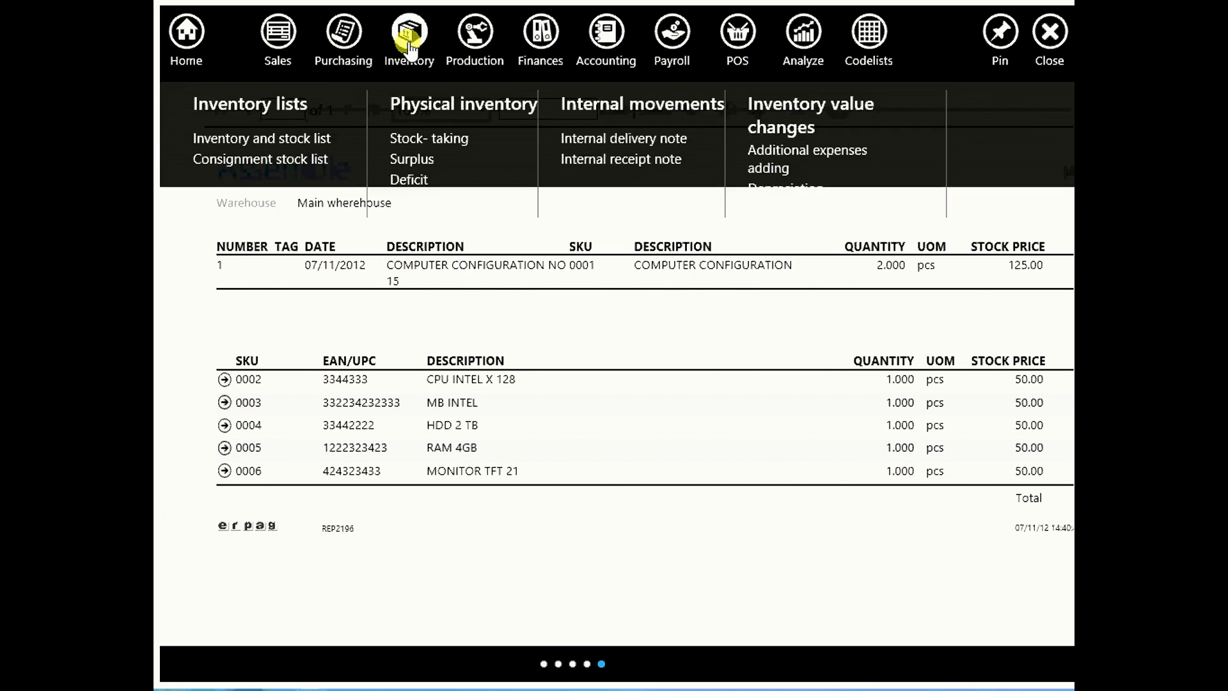
Open MB INTEL's product ledger and check it: 10 received, 1 used in assembly, 9 left
click(317, 131)
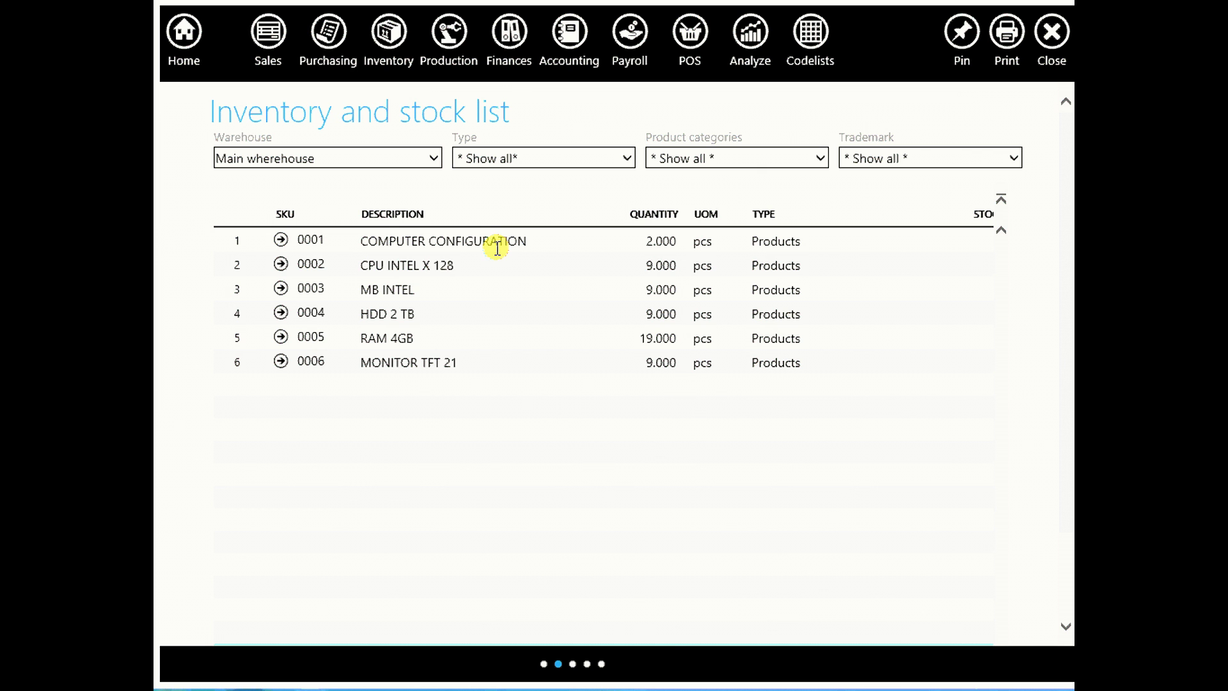
click(280, 288)
click(279, 286)
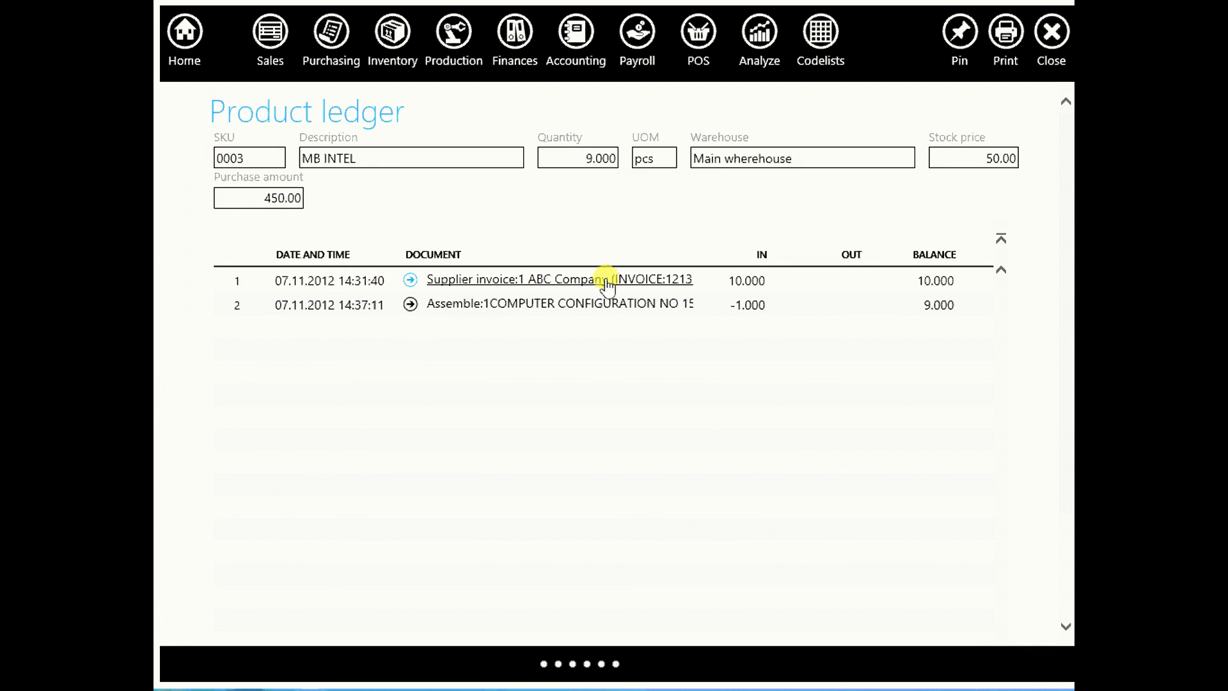
click(733, 280)
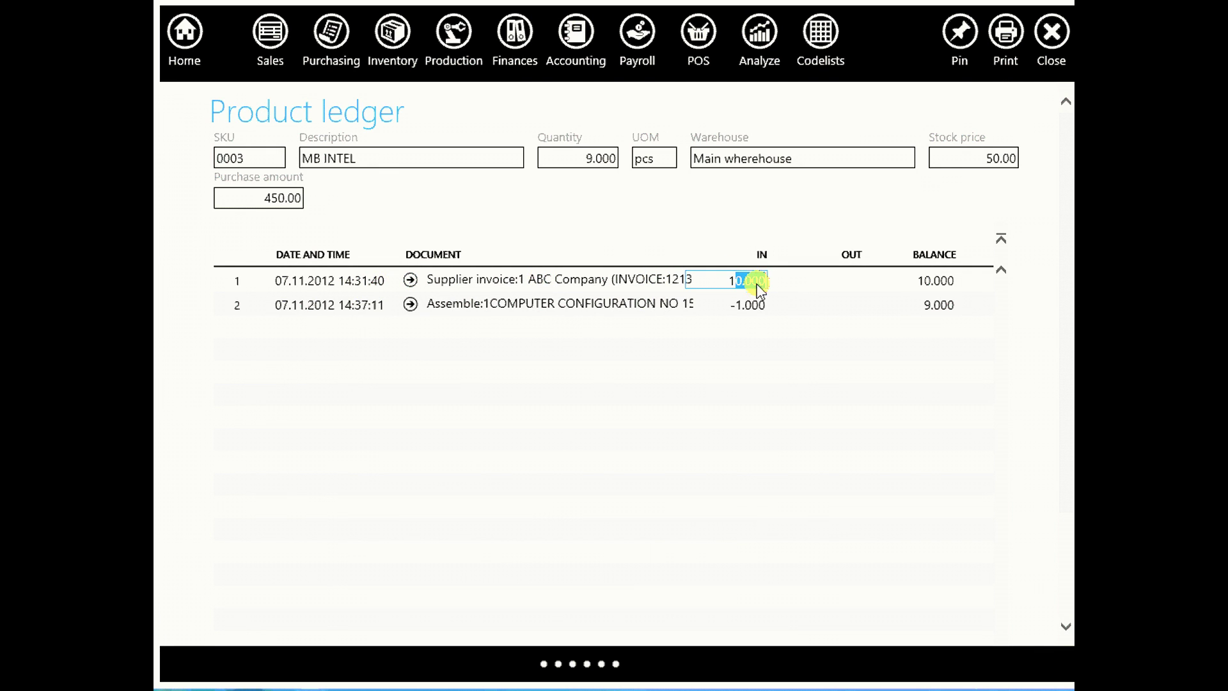
click(514, 323)
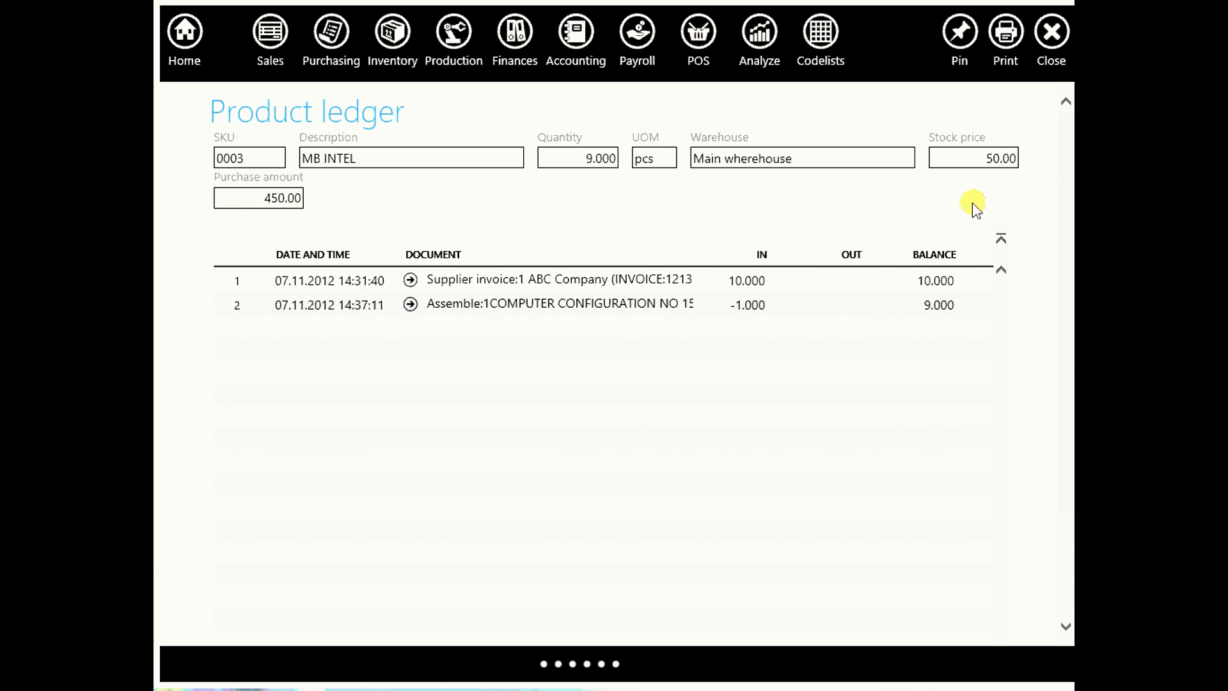
Create the partner Computer Systems Ltd with its TIN/PIN tax number and save it
click(826, 39)
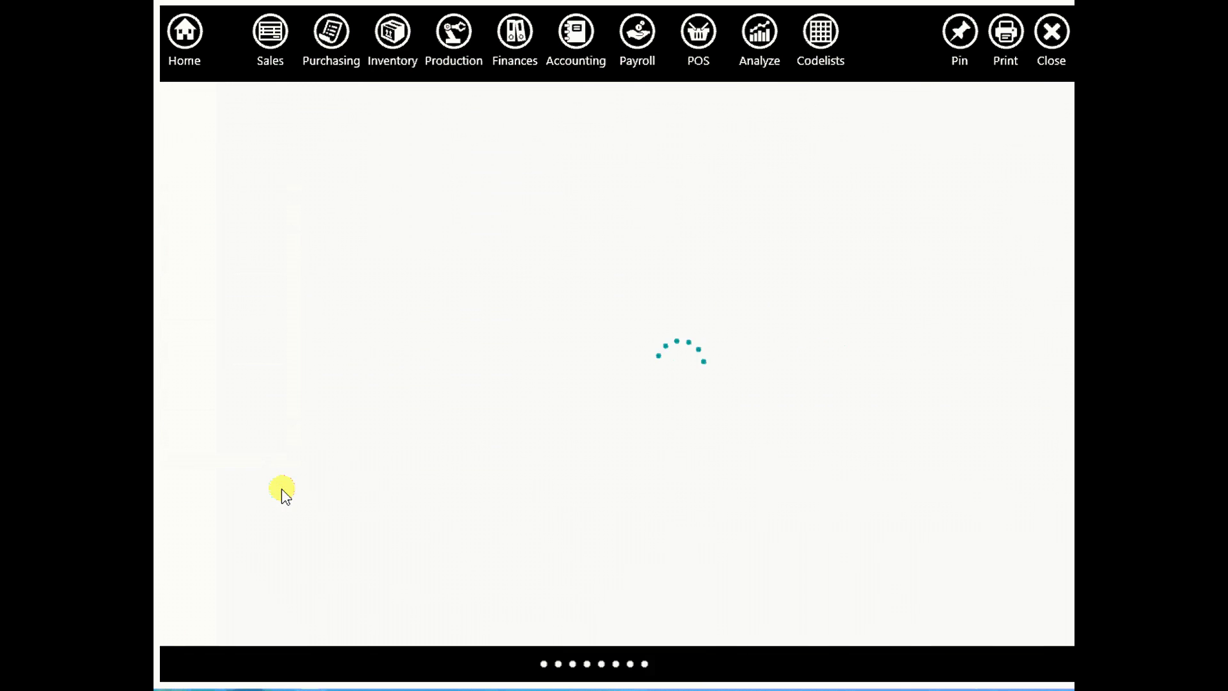
click(379, 151)
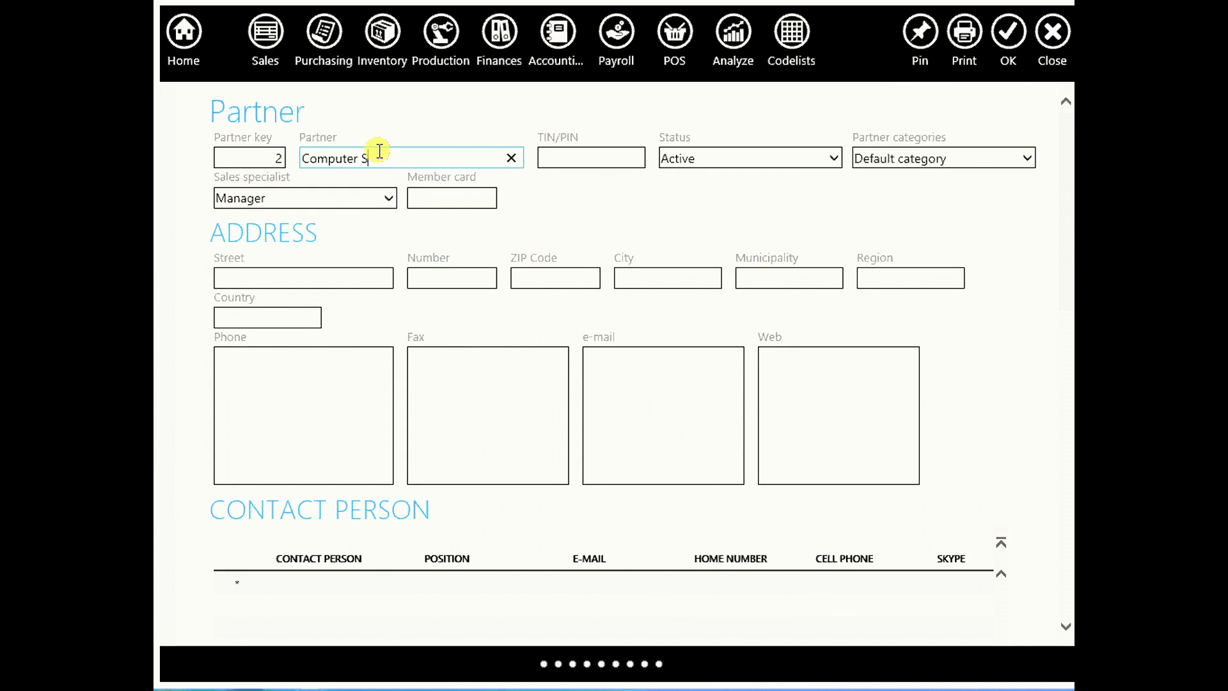
click(593, 154)
text(qwewwe)
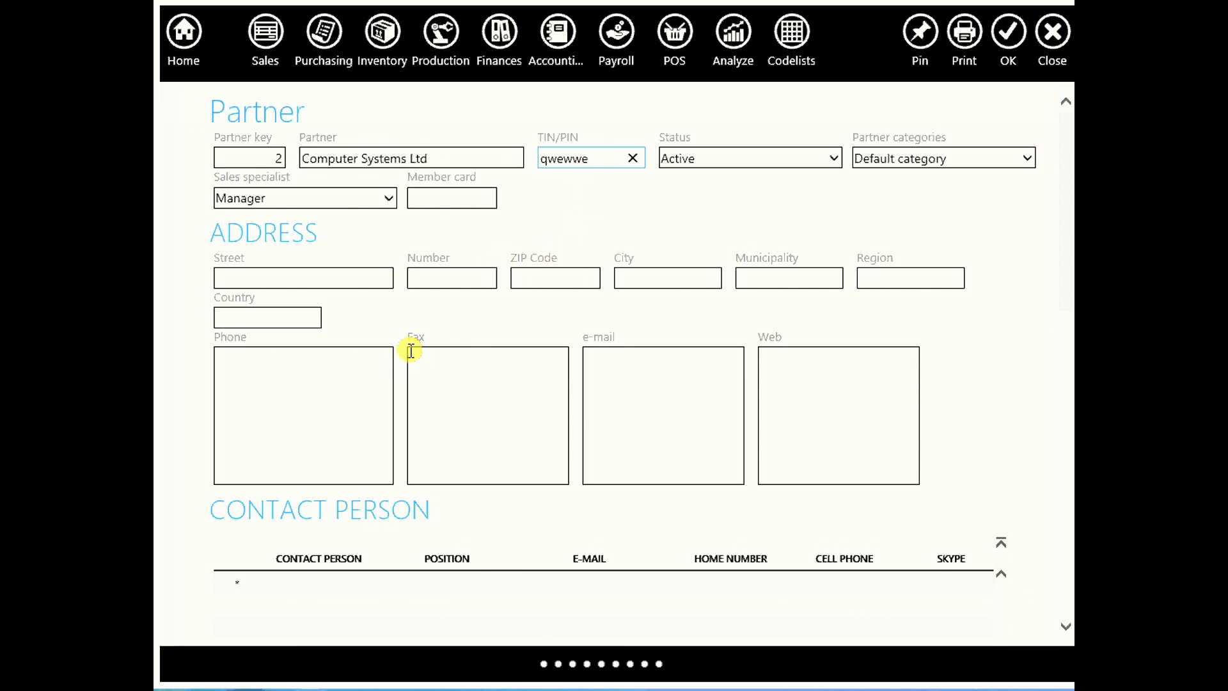
click(1008, 45)
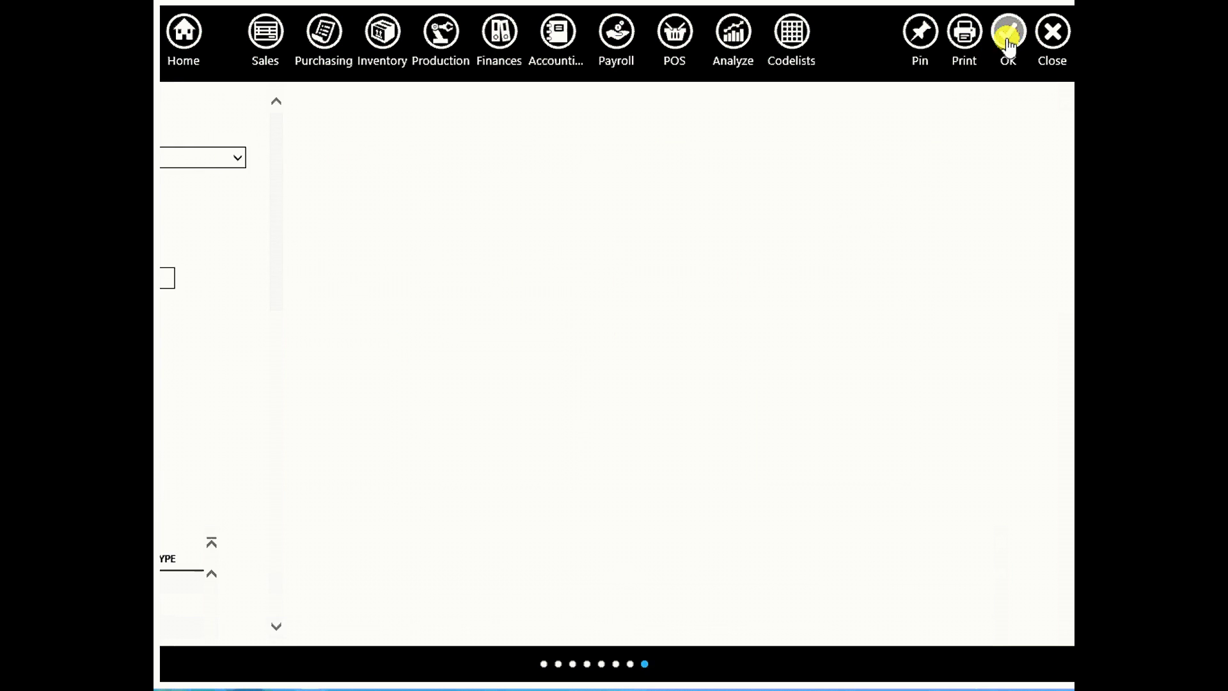
Start a new regular sales invoice with Computer Systems Ltd as the partner
click(268, 44)
click(366, 135)
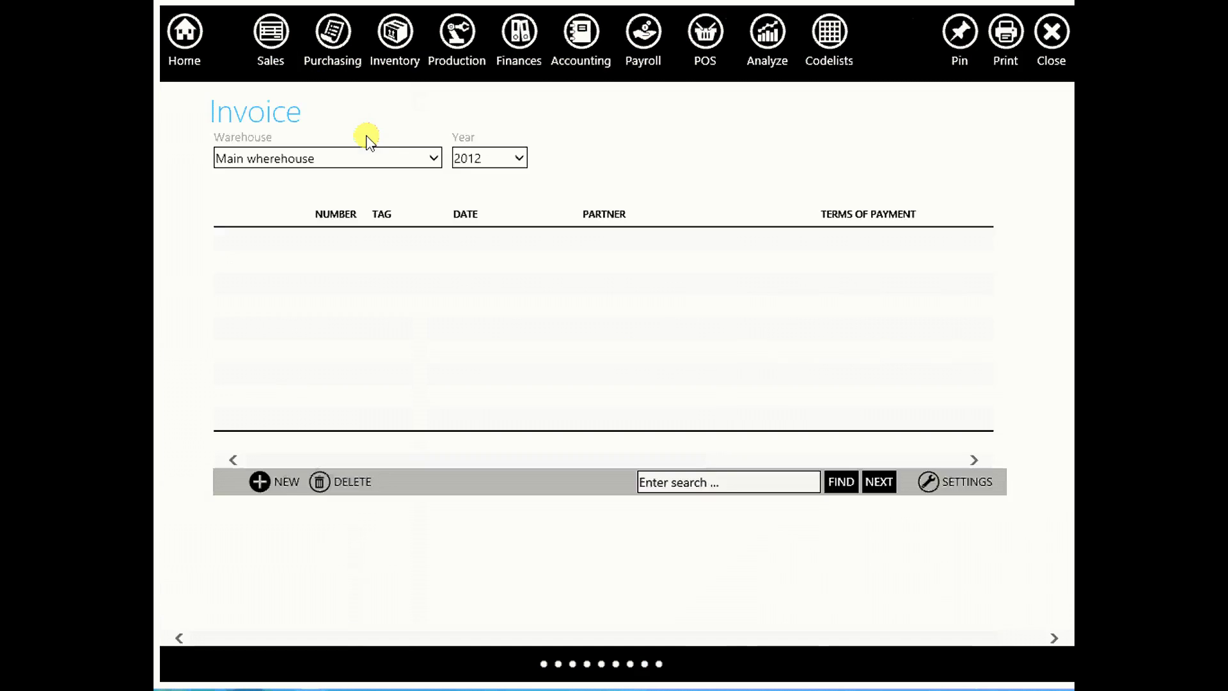
click(277, 483)
click(278, 430)
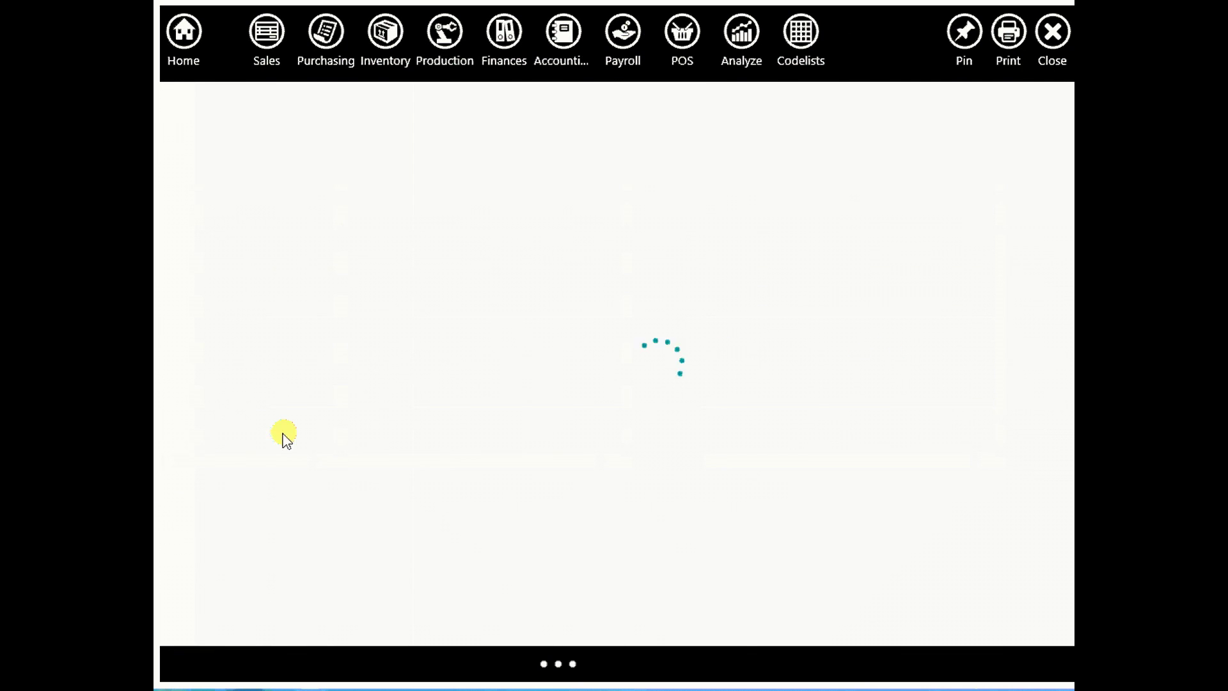
text(AB)
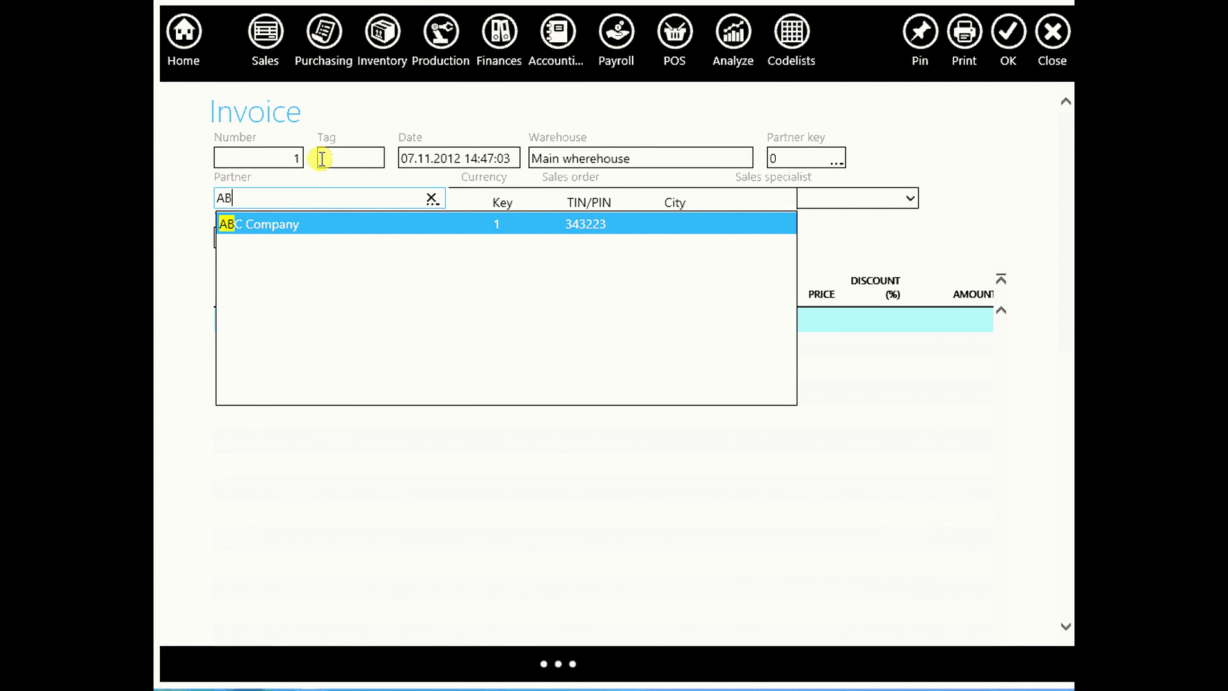
text(COM)
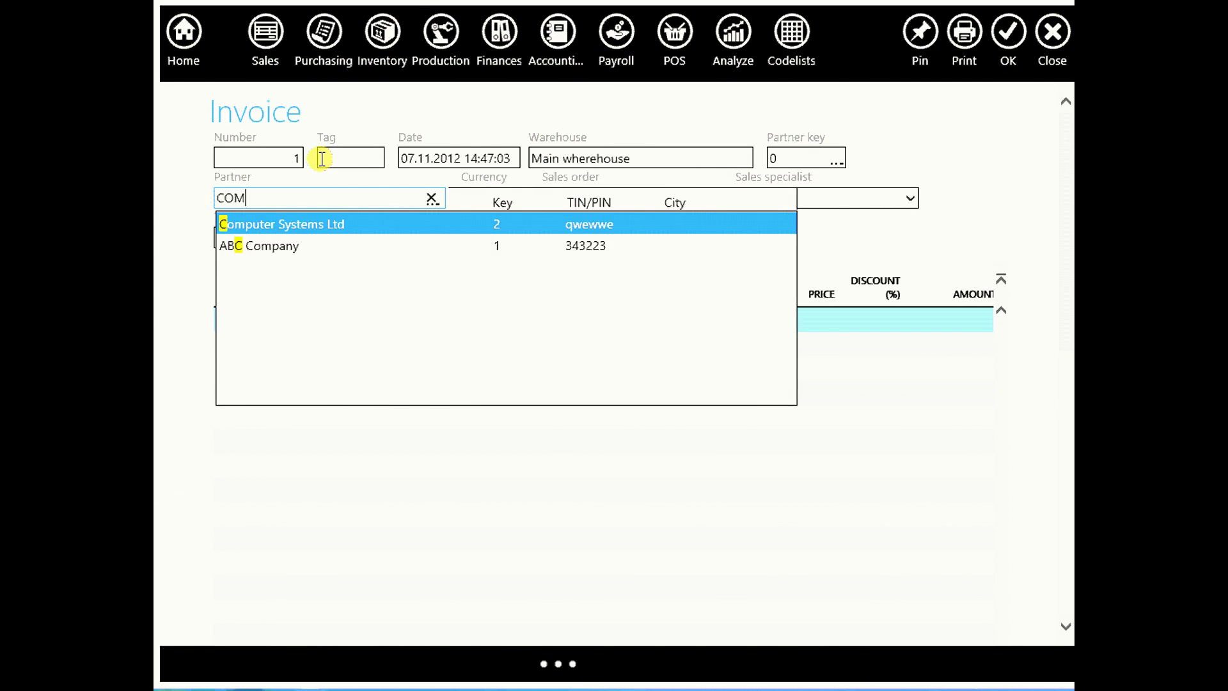
click(265, 224)
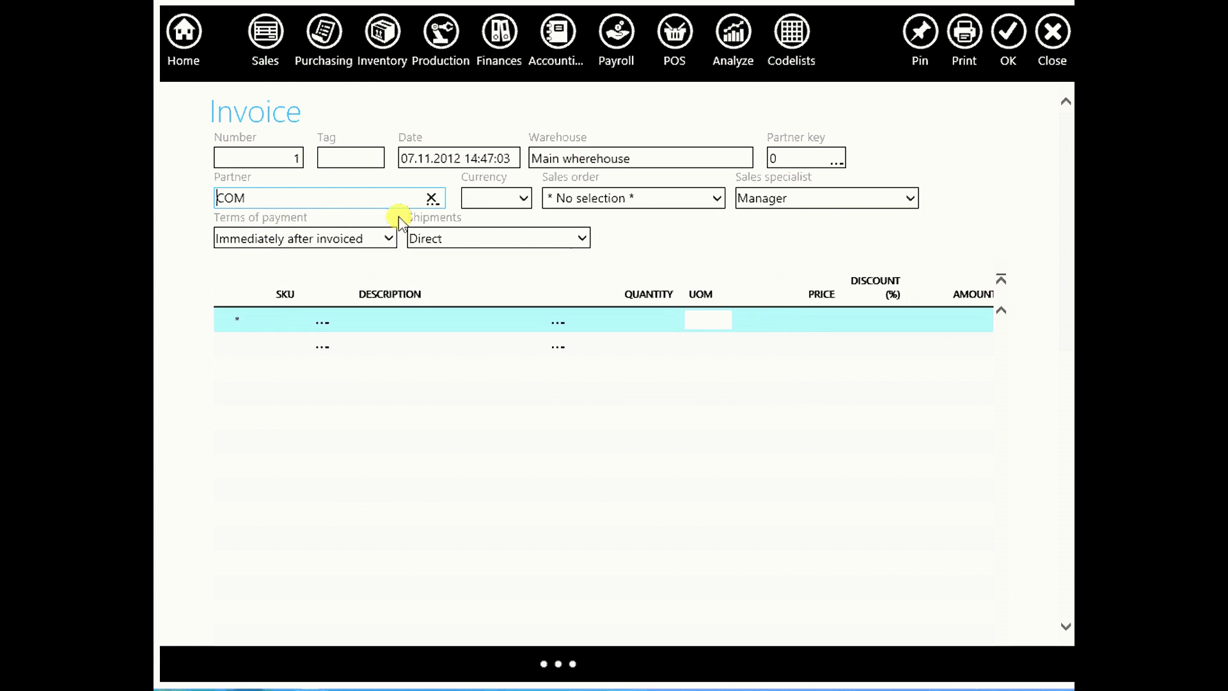
Add 1 COMPUTER CONFIGURATION at price 350.00 to the invoice and save it
click(382, 320)
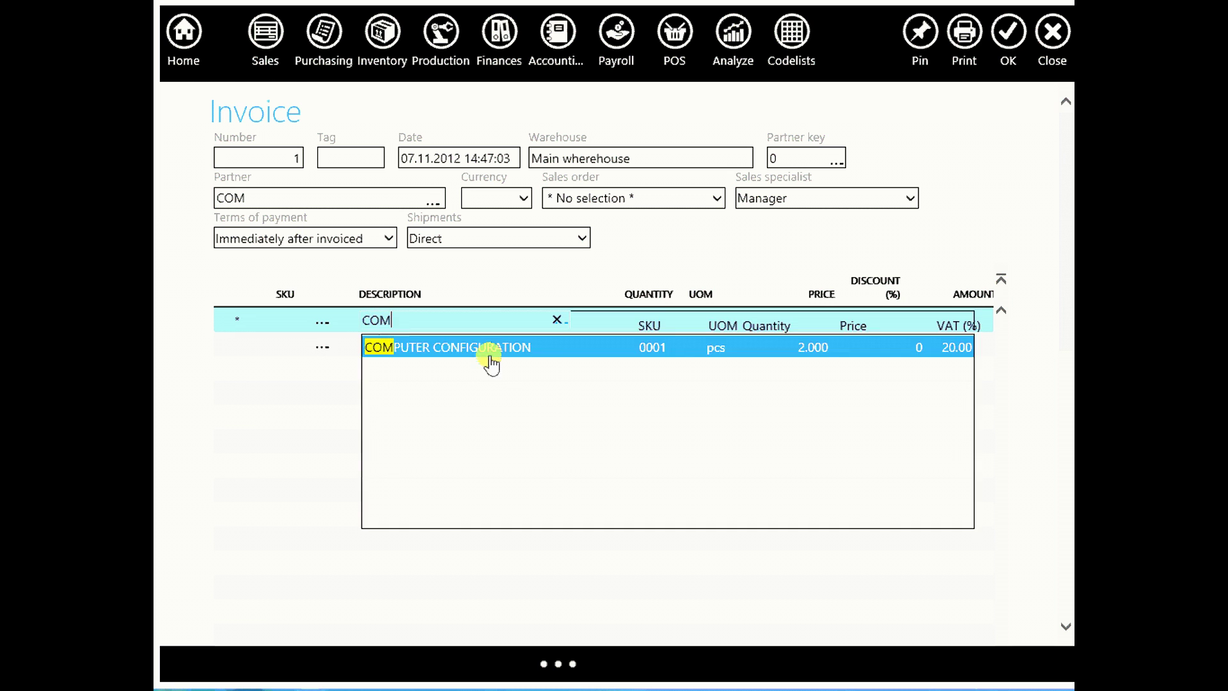
click(501, 356)
click(641, 323)
click(813, 336)
text(350)
key(Return)
click(1010, 36)
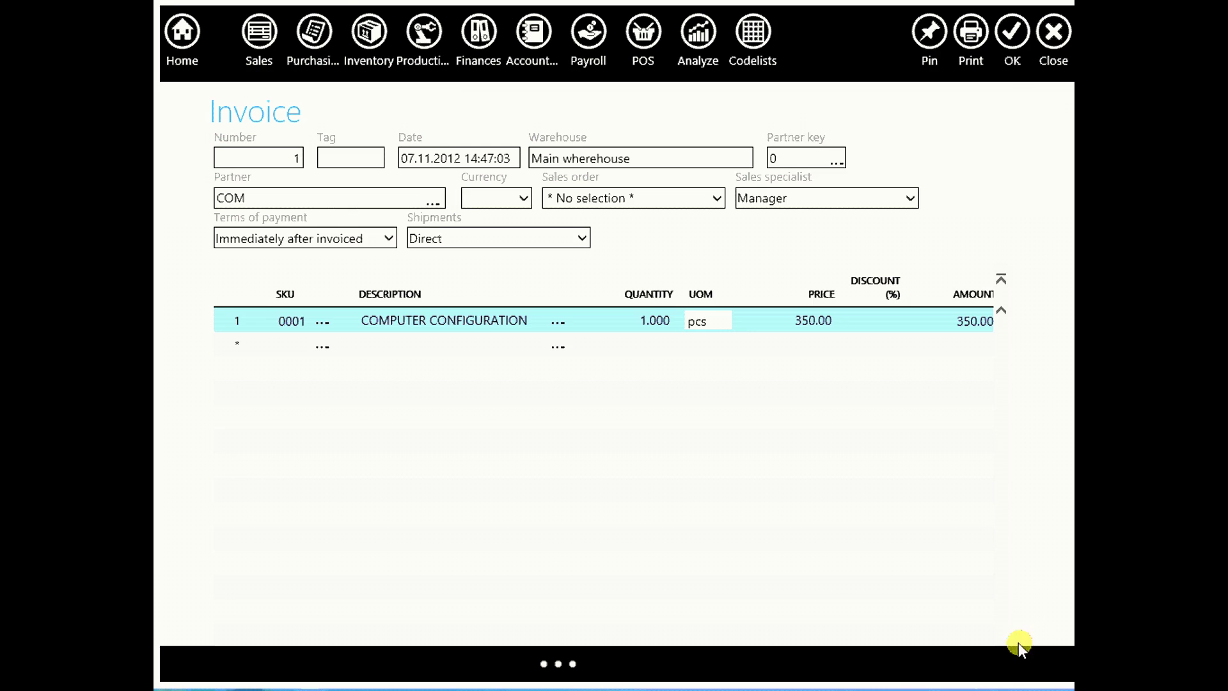
Open the COMPUTER CONFIGURATION ledger and check the 350.00 selling price of the invoiced unit
click(396, 33)
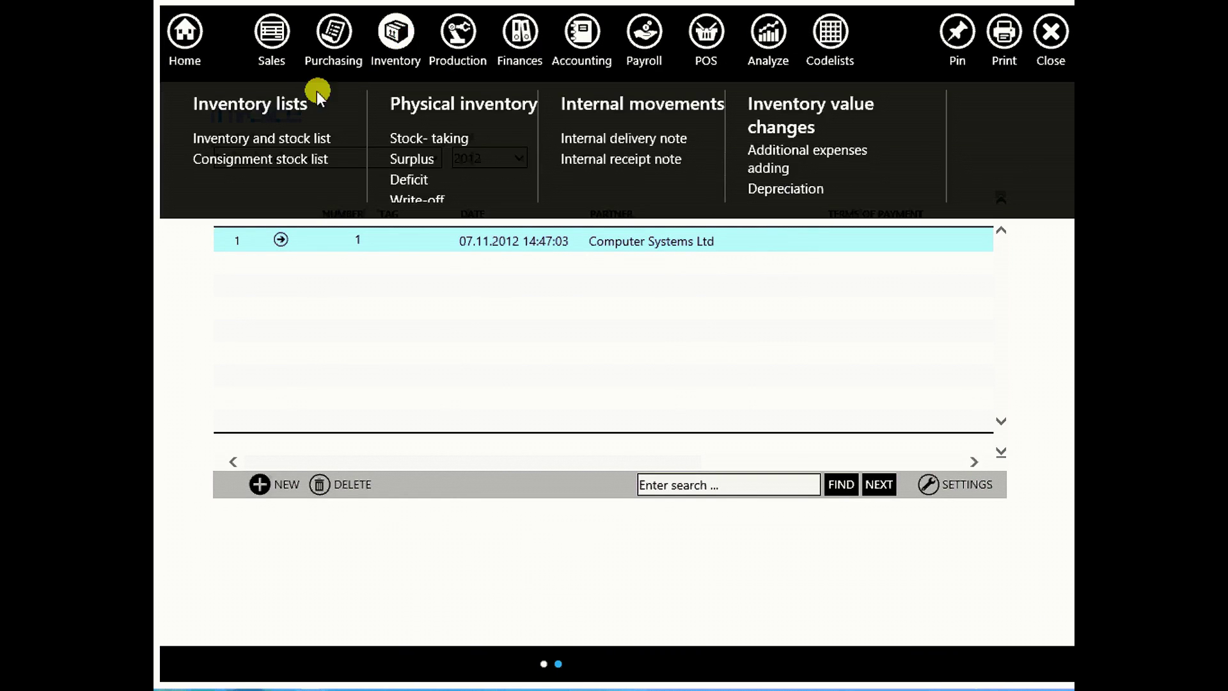
click(276, 138)
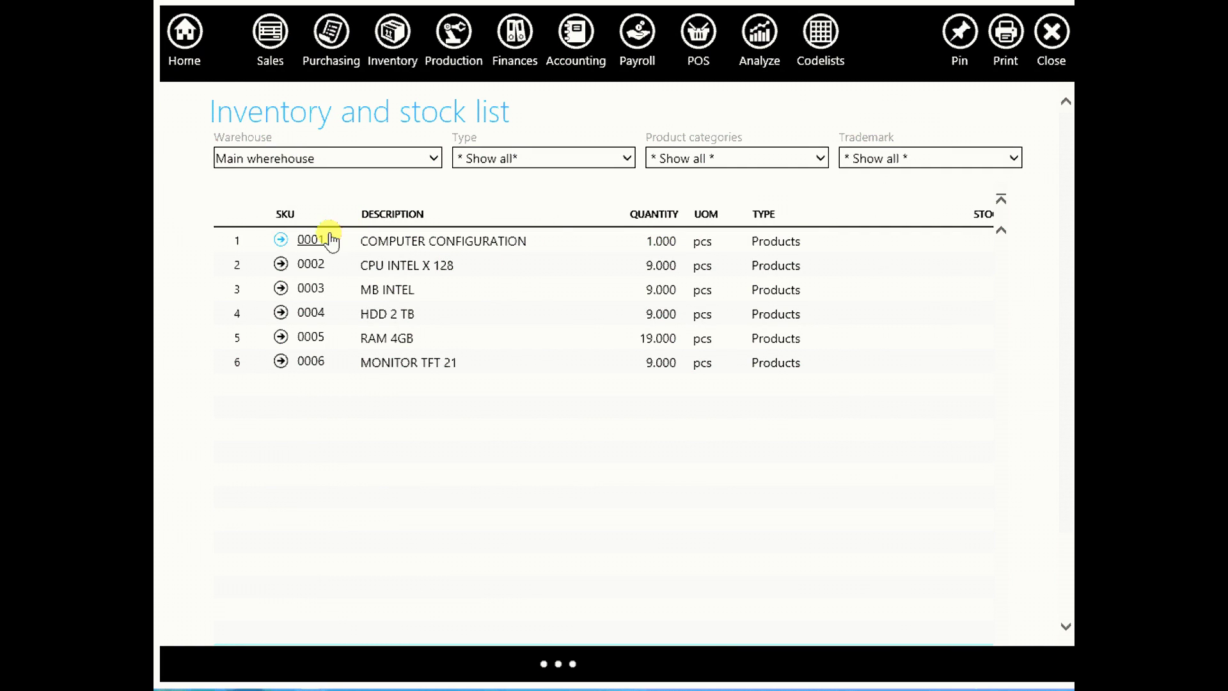
click(281, 242)
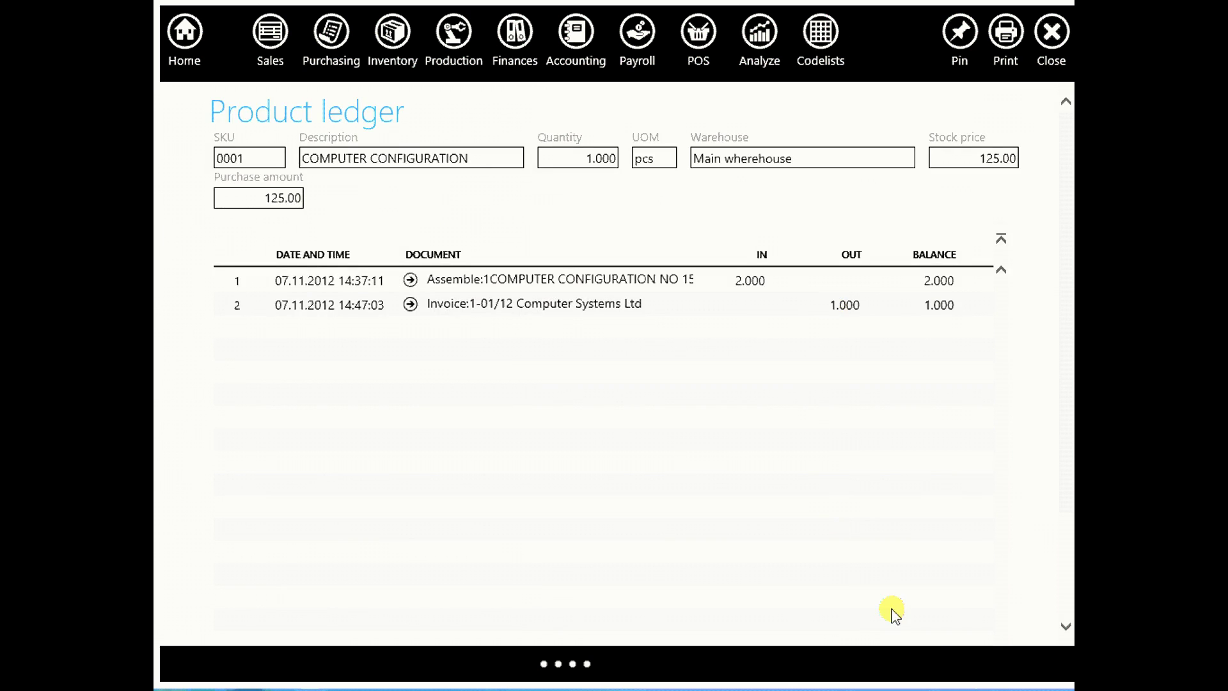
scroll(704, 511, down, 3)
drag(582, 596, 790, 576)
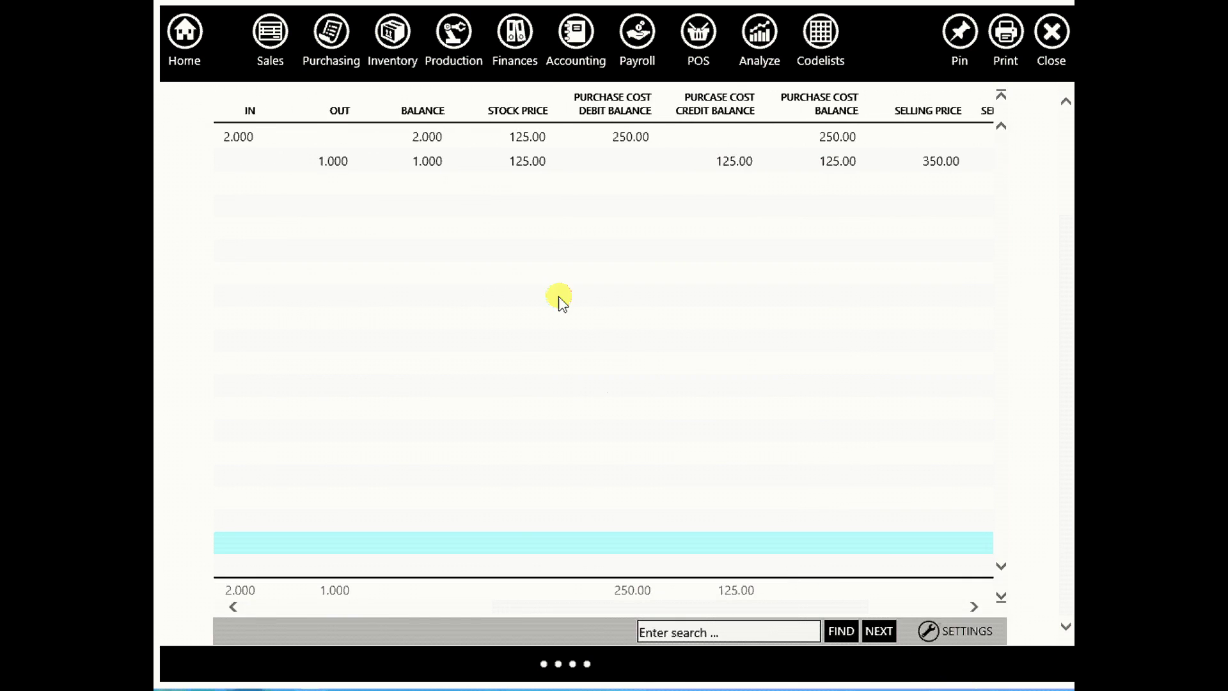
click(925, 161)
drag(697, 603, 346, 605)
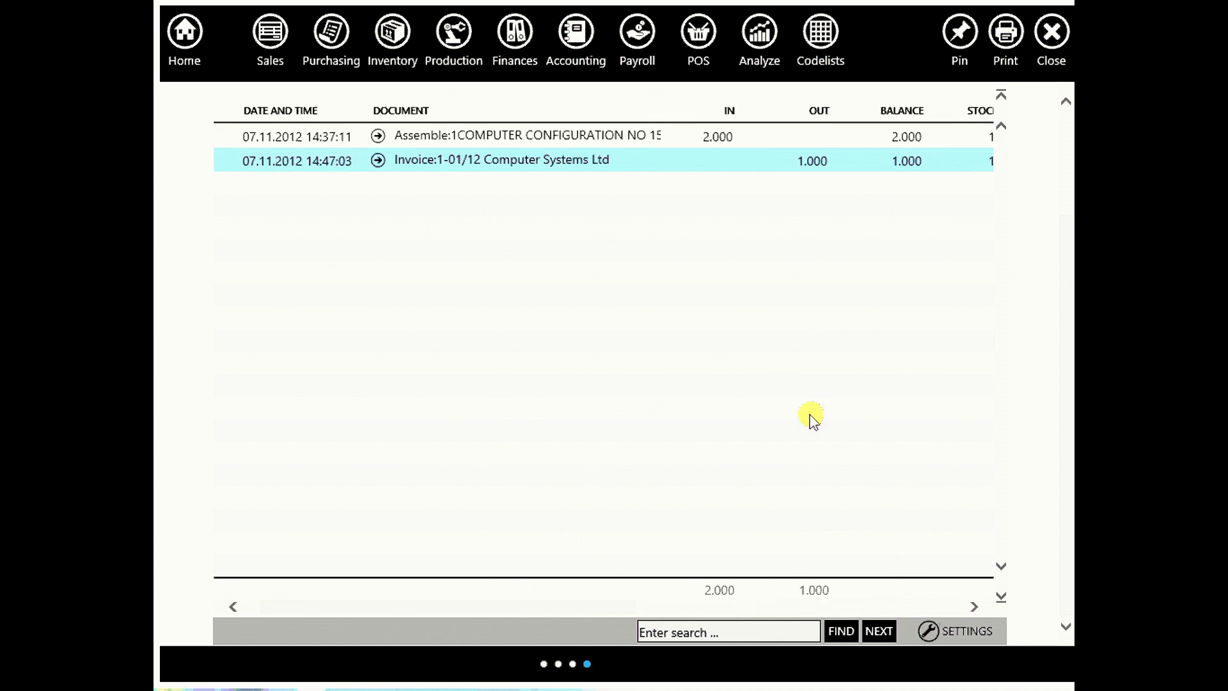
Open the value structure of sold merchandise report and inspect its chart segments
click(757, 40)
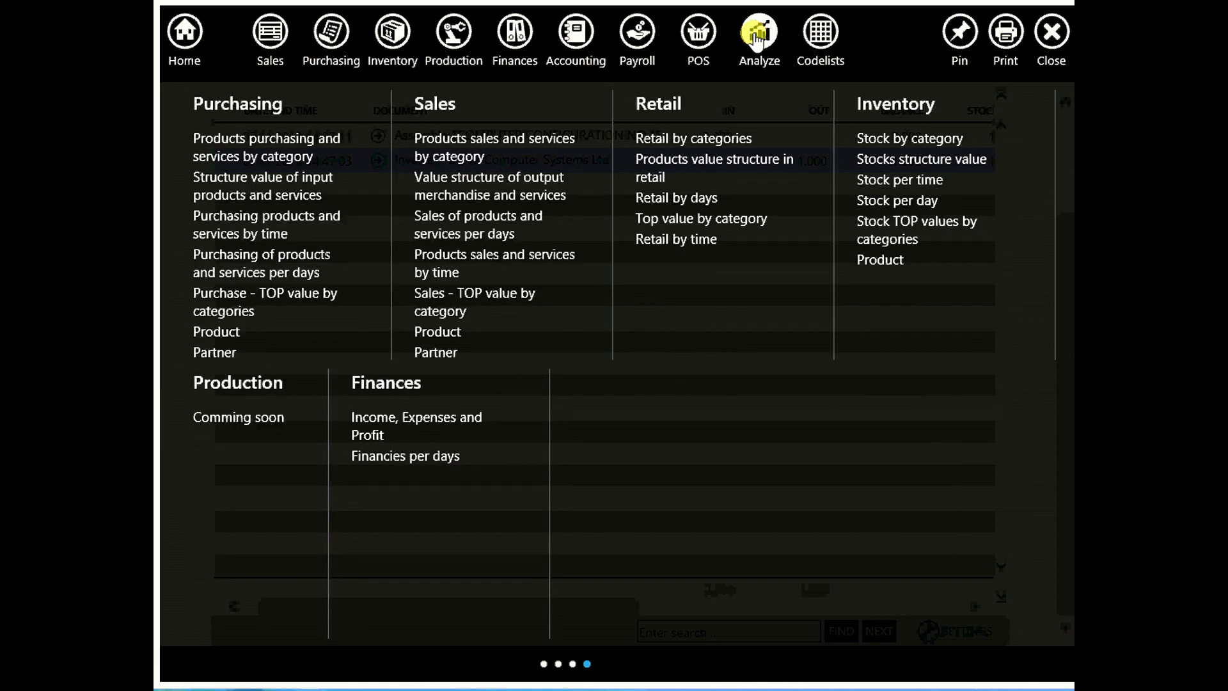
click(492, 192)
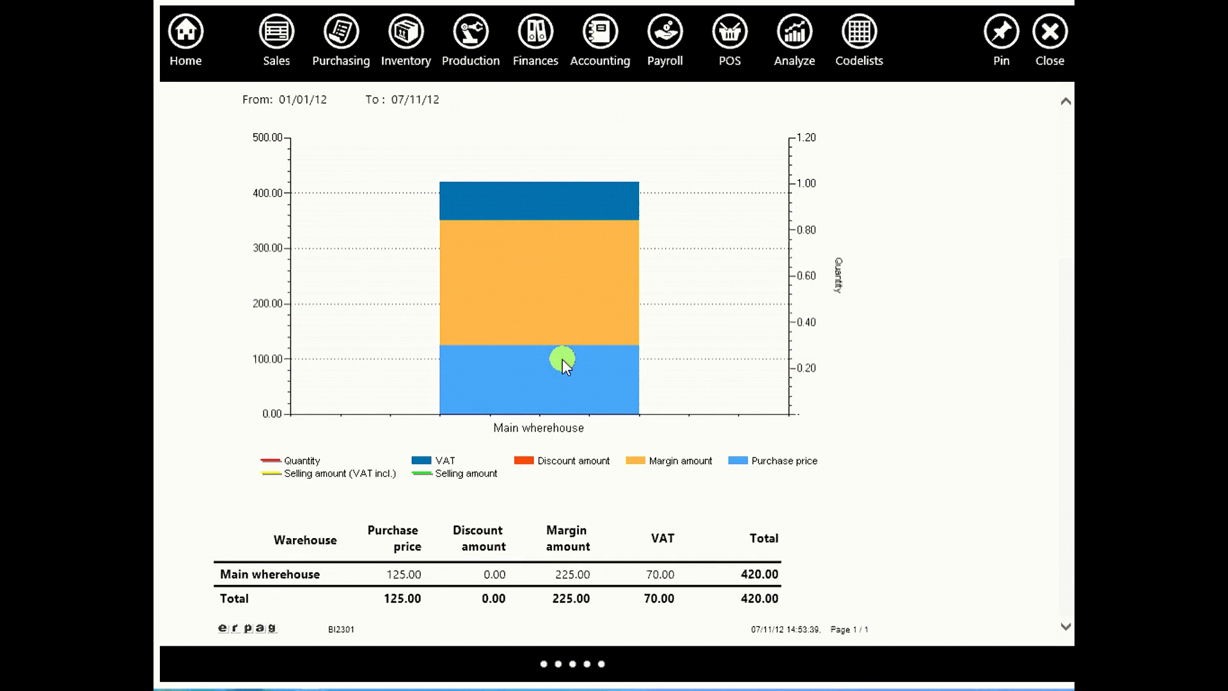
mouse_move(562, 359)
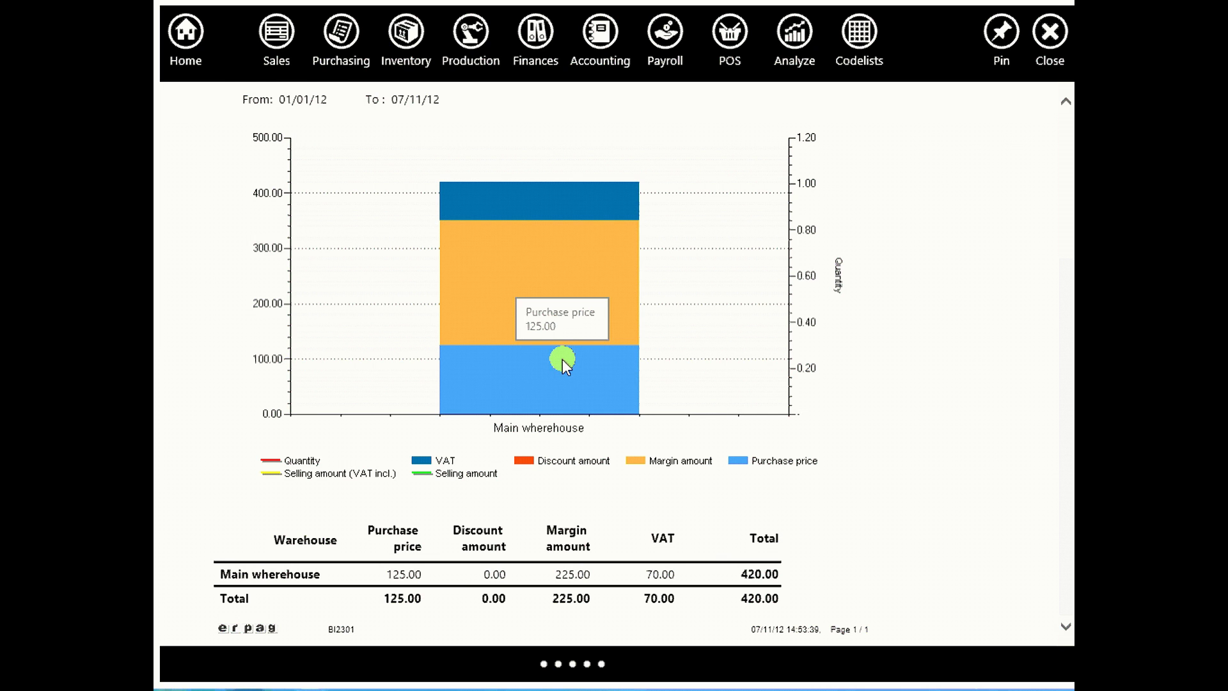
mouse_move(567, 296)
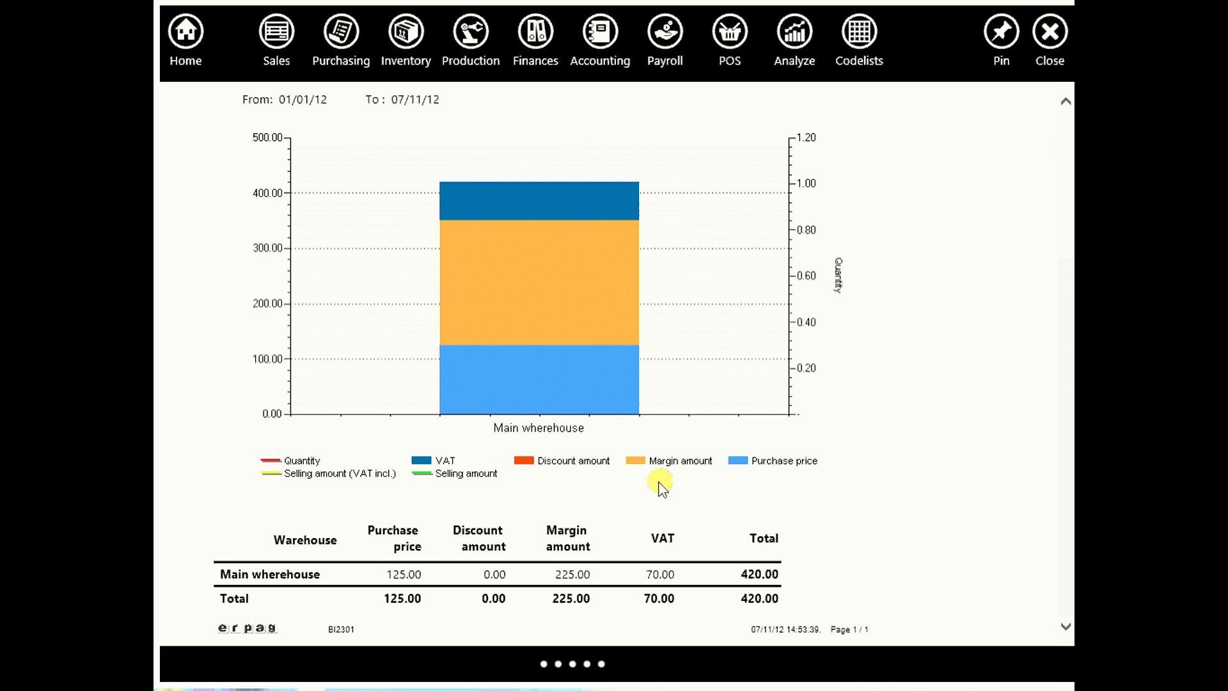
scroll(1036, 427, up, 3)
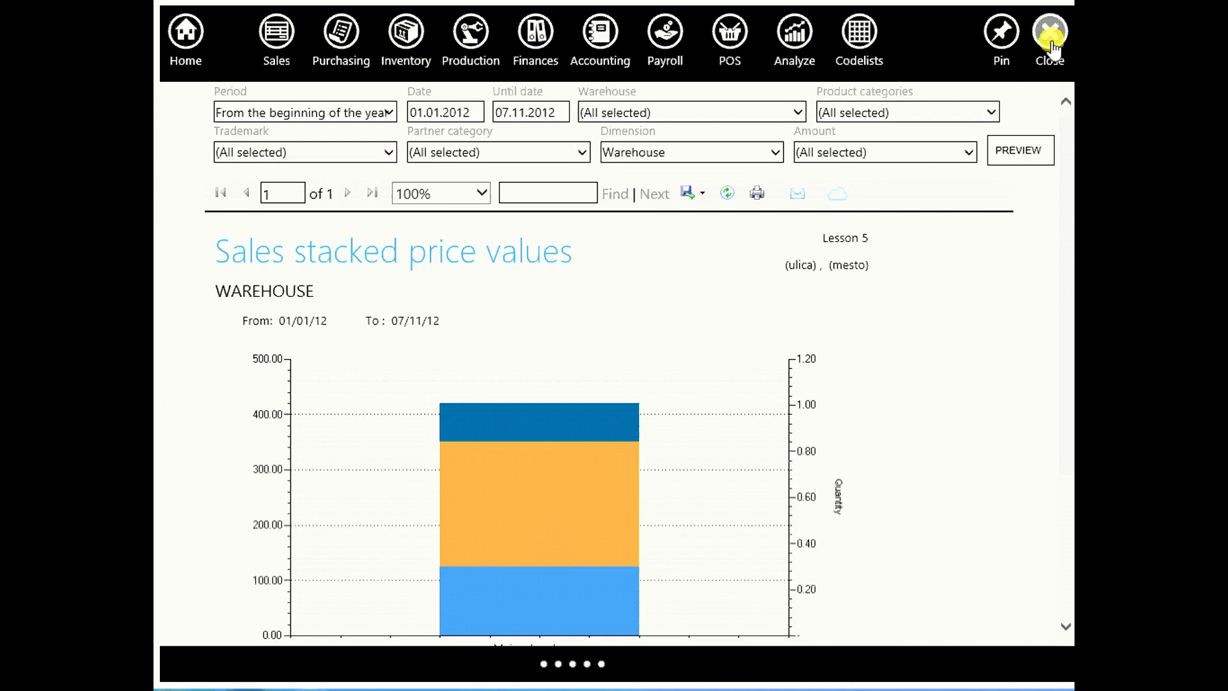
Close the report and the remaining lists to return to the Home page
click(1051, 42)
click(1050, 33)
click(1050, 33)
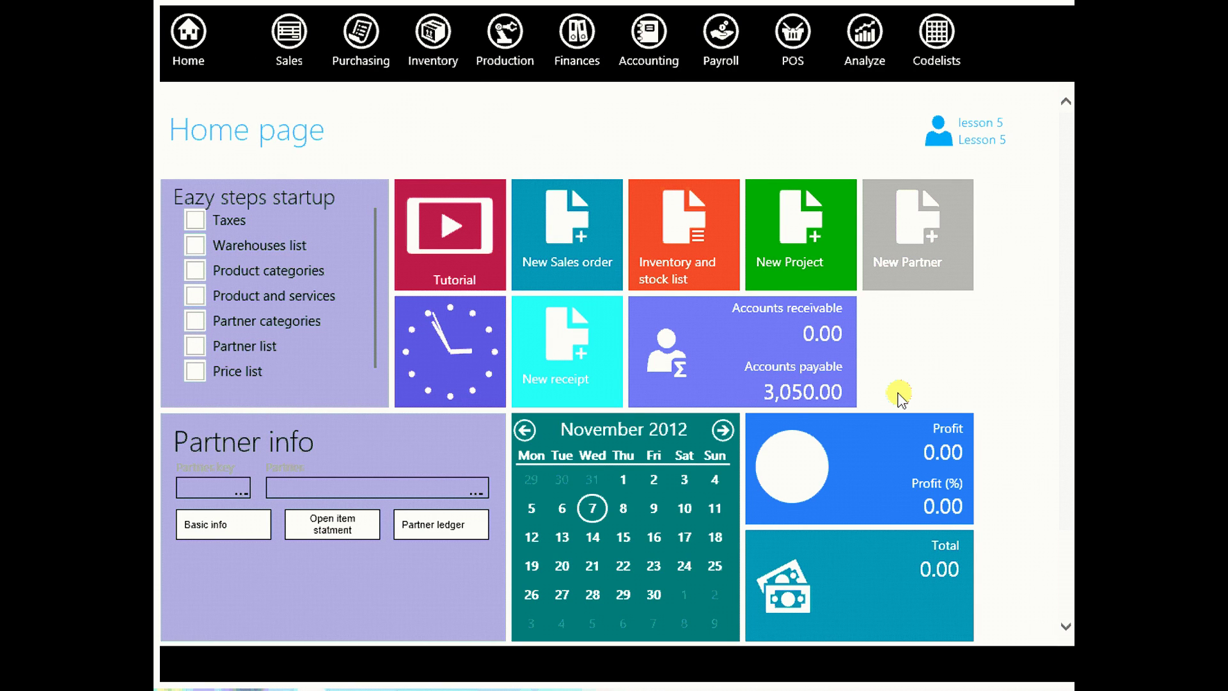
Create a new Assembly product with the pasted description COMPUTER CONFIGURATION 005 and EAN 12313
click(915, 35)
click(386, 139)
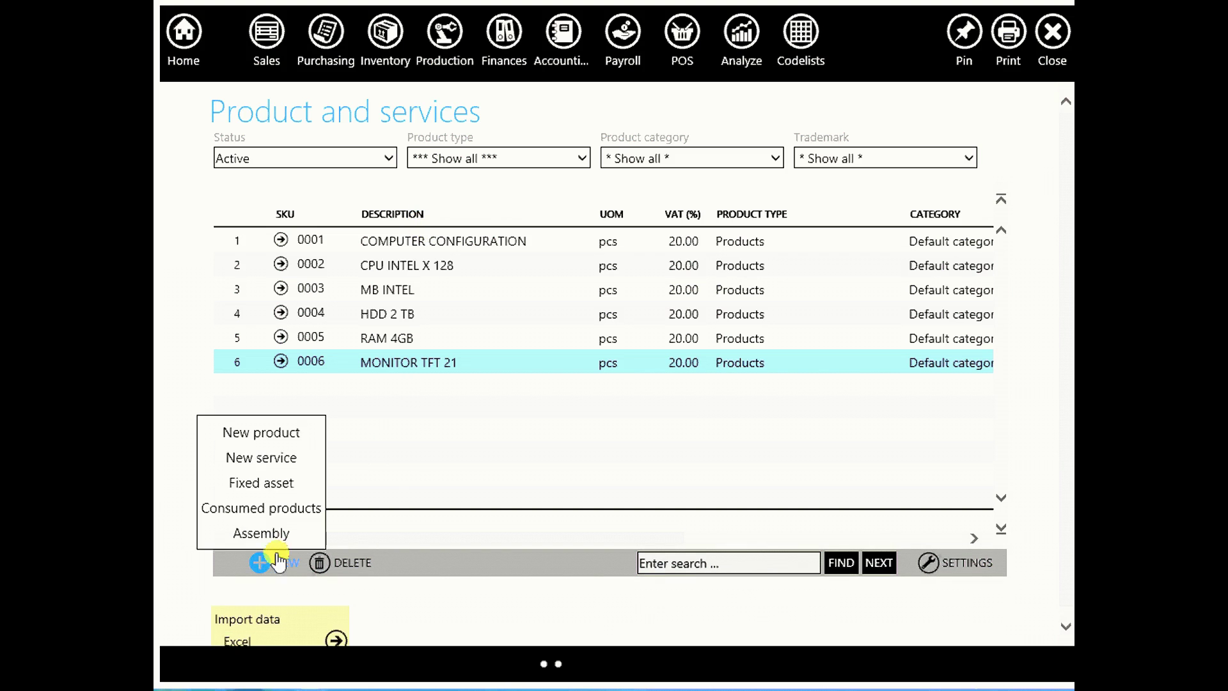
click(275, 539)
click(411, 164)
text(COMPUTER CONFIGURATION 005)
click(607, 154)
text(12313)
click(862, 156)
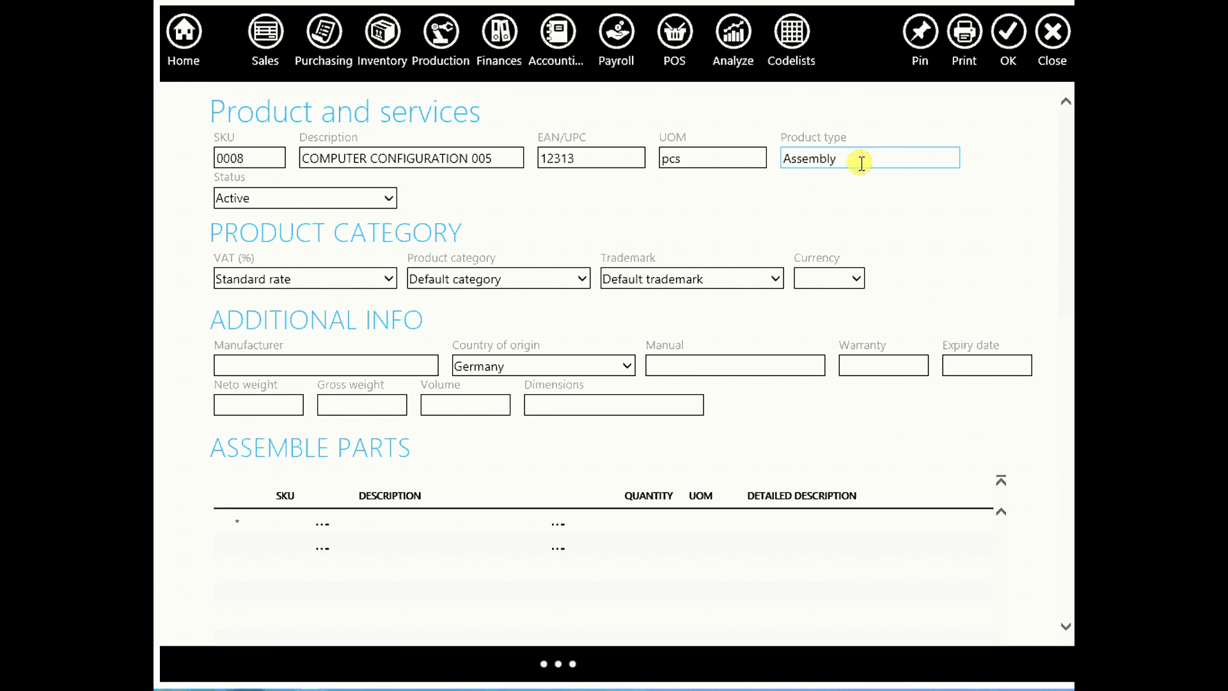
scroll(437, 441, down, 3)
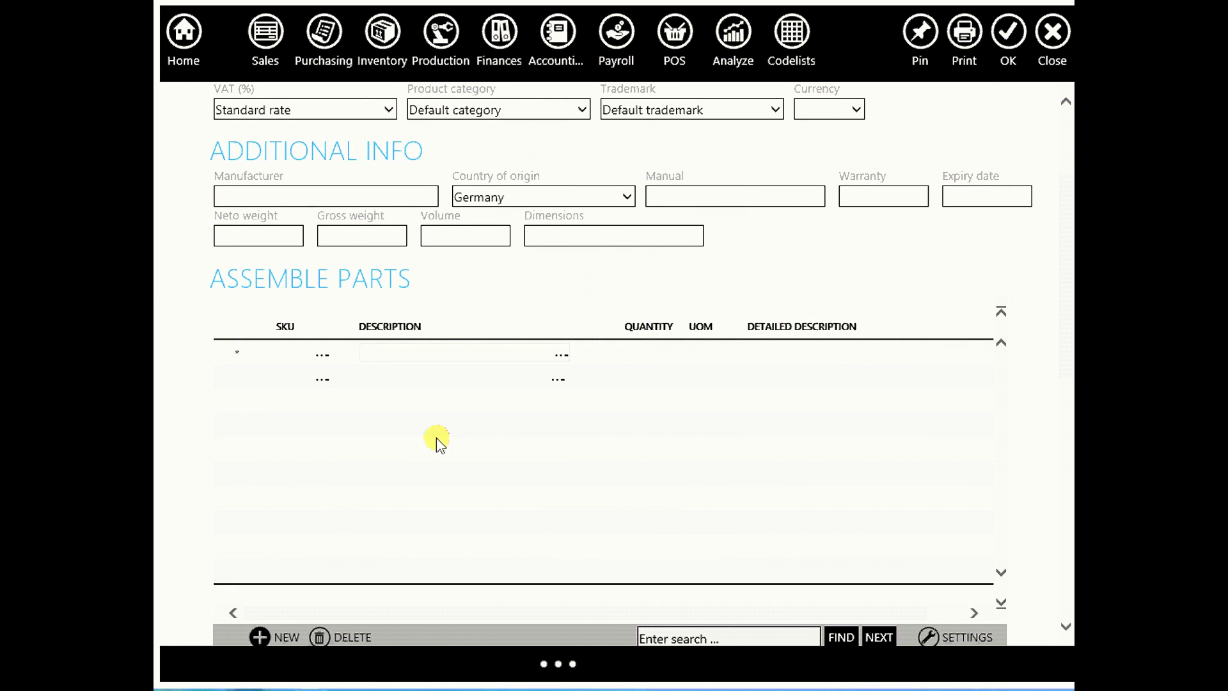
Add parts CPU INTEL X 128, MB INTEL and HDD 2 TB, each with quantity 1
key(Return)
click(658, 351)
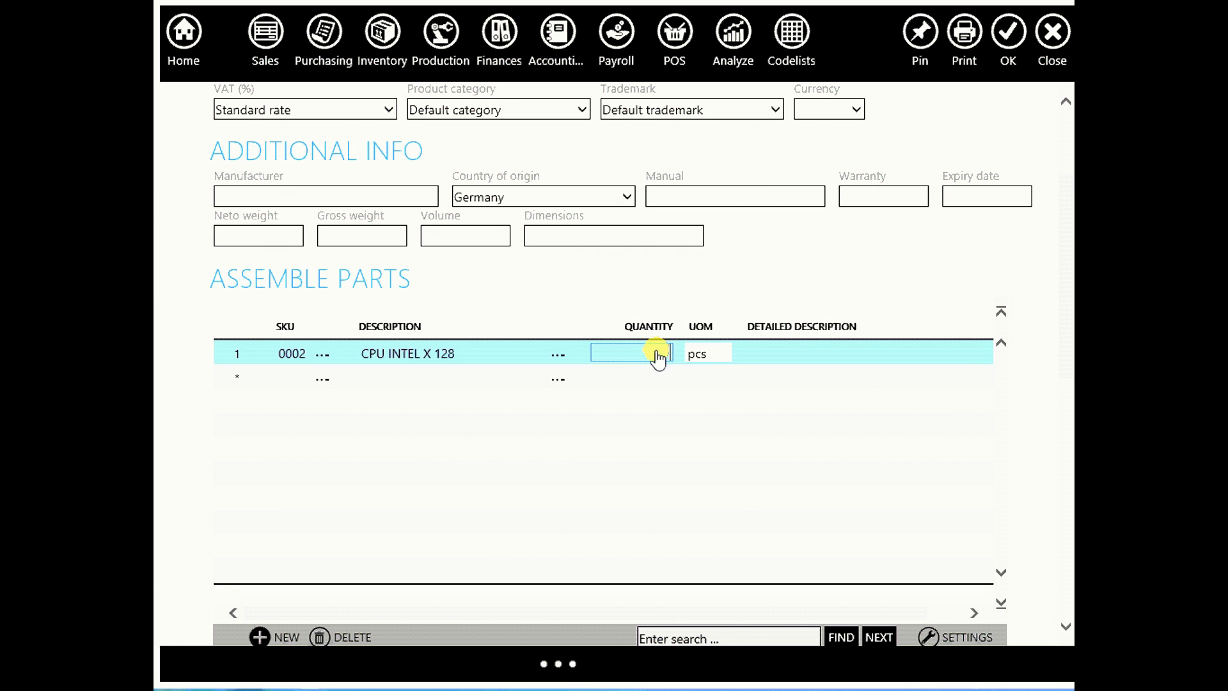
text(1)
key(Return)
text(MB)
key(Return)
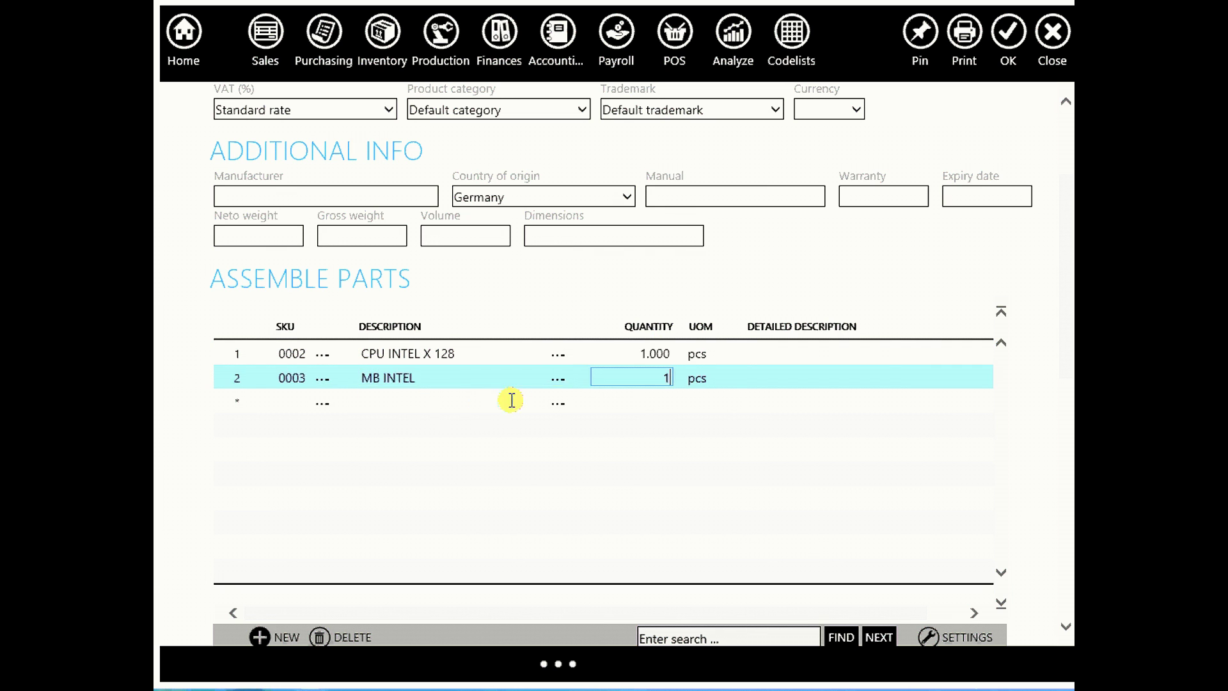
key(Return)
text(H)
key(Return)
text(1)
key(Return)
Add RAM 4GB and MONITOR TFT 21 with quantity 1, then save the assembly product
text(RAM)
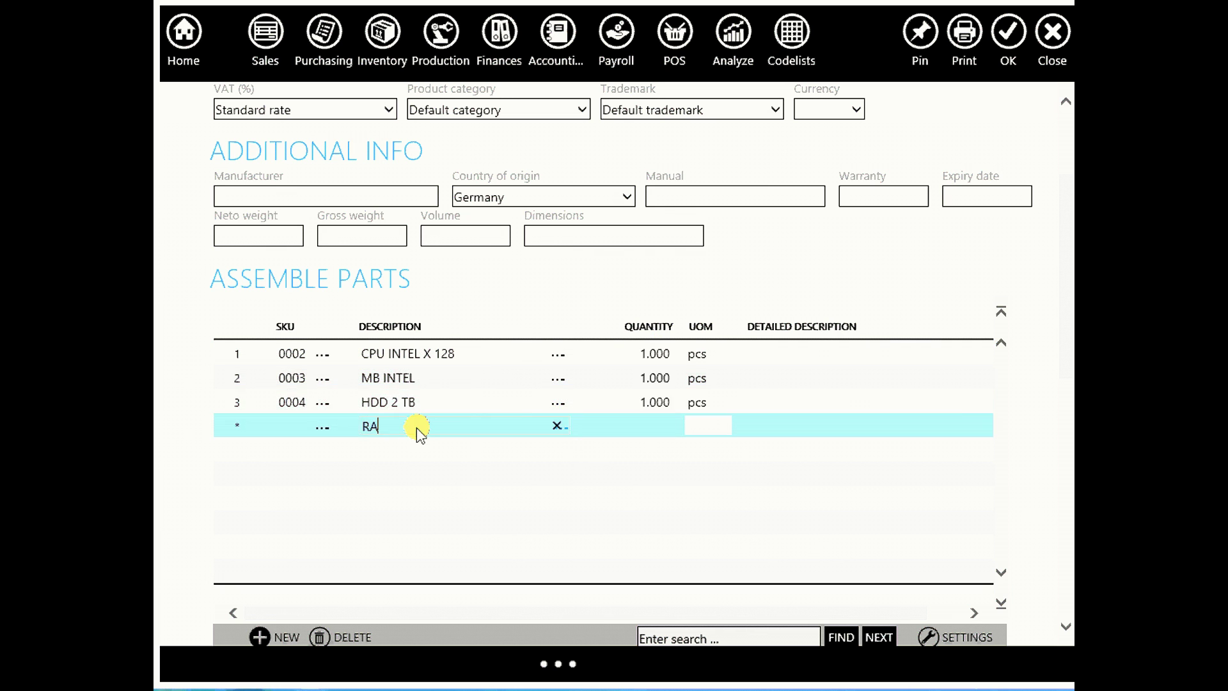
key(Return)
key(Return)
text(MON)
key(Return)
text(1)
key(Return)
scroll(870, 288, up, 3)
click(1008, 35)
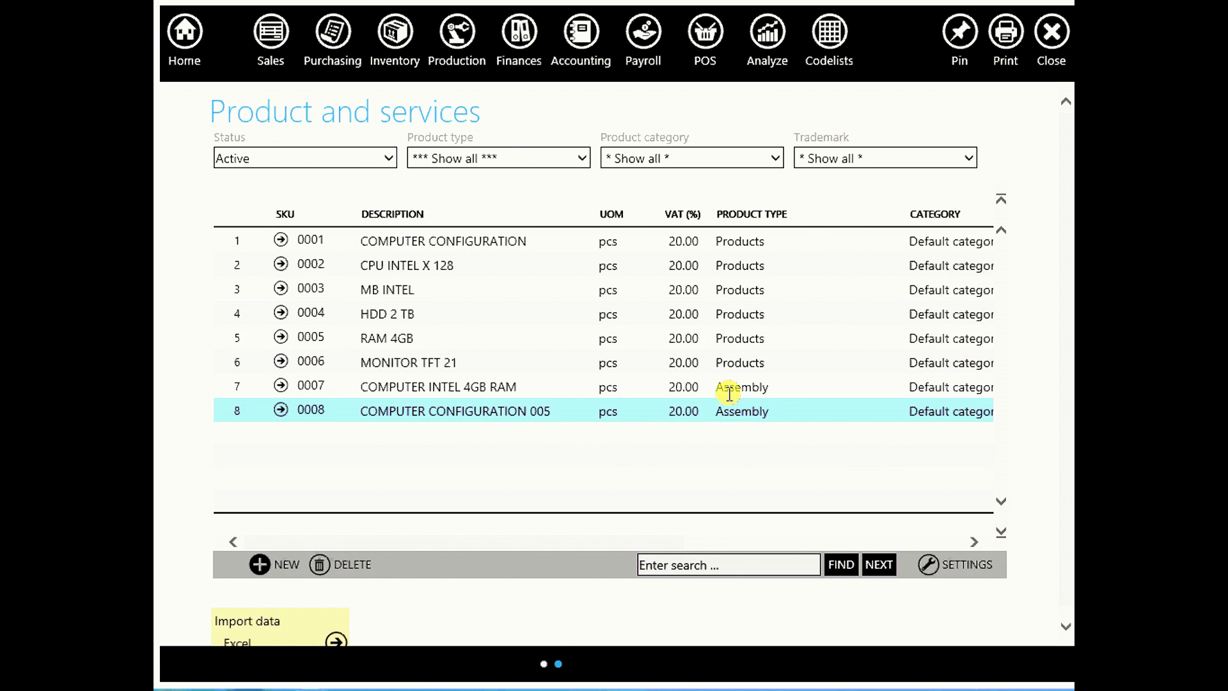
click(456, 39)
Start a new assemble document for COMPUTER CONFIGURATION 005
click(409, 139)
click(276, 633)
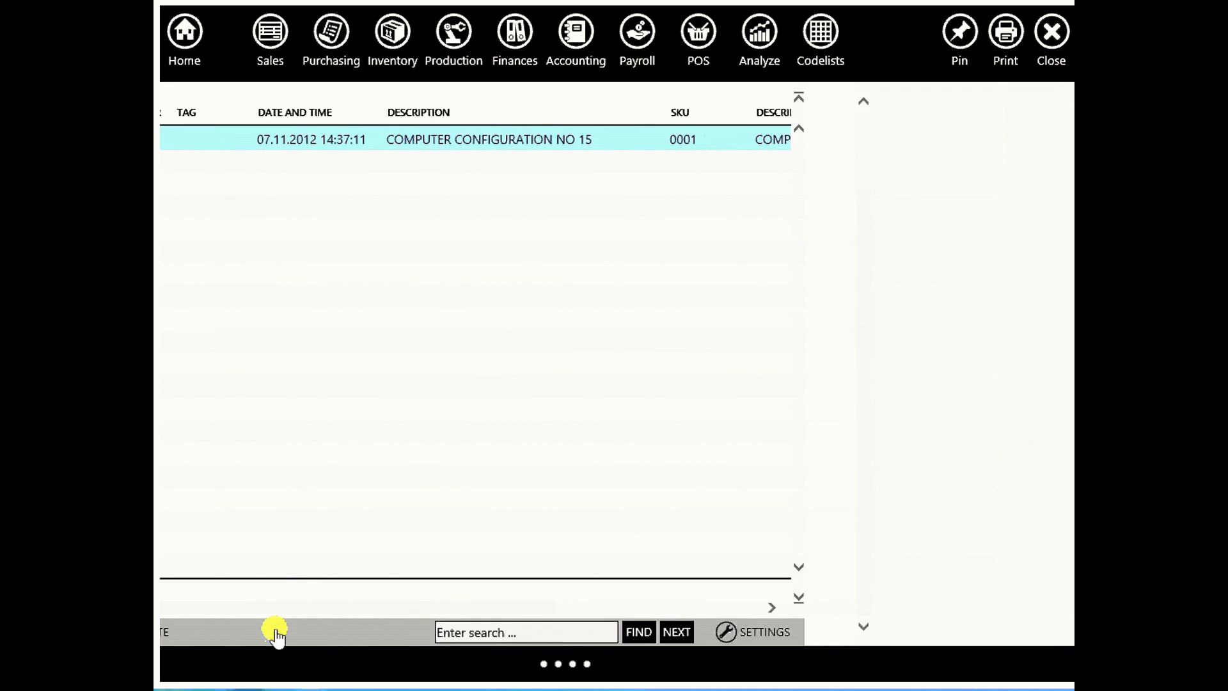
click(375, 245)
text(COMPUTER)
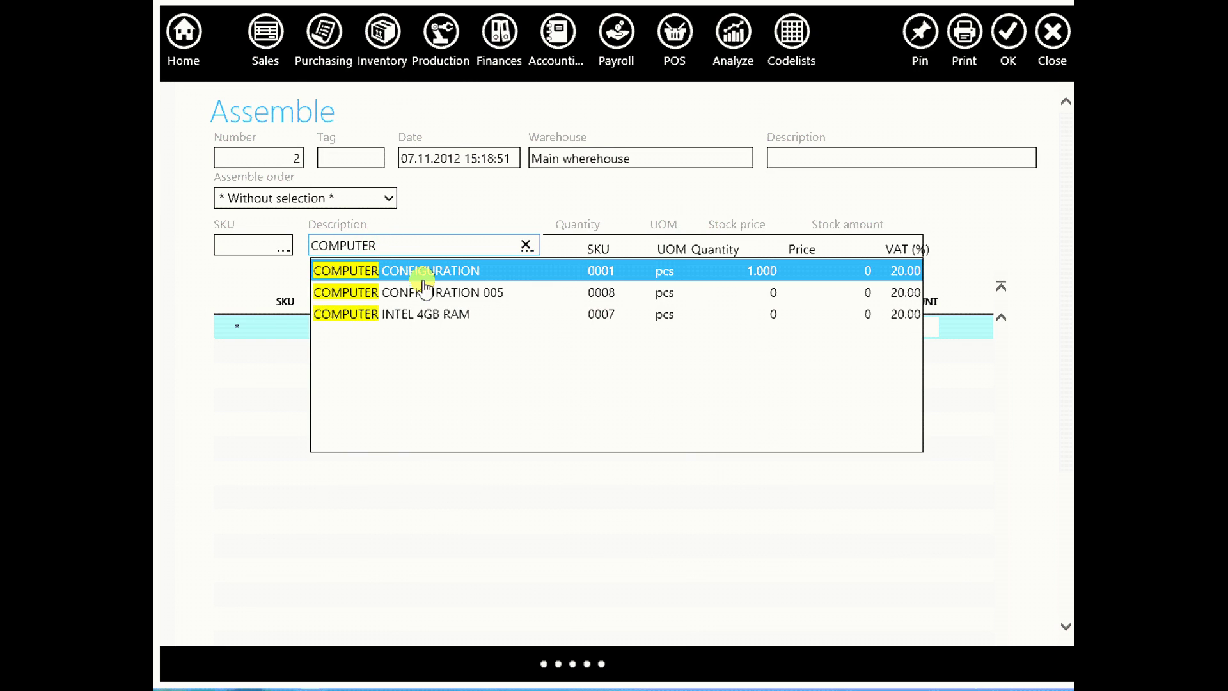
click(425, 292)
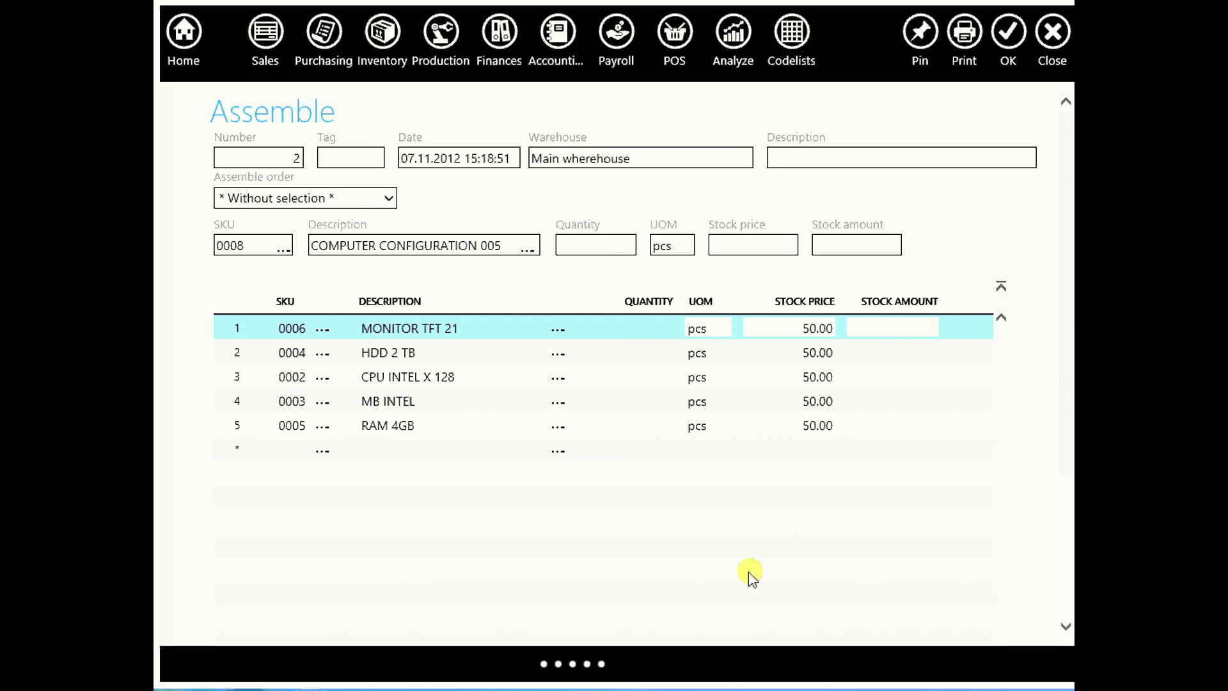
Set the assembly quantity to 2 and save the document
click(607, 248)
click(718, 248)
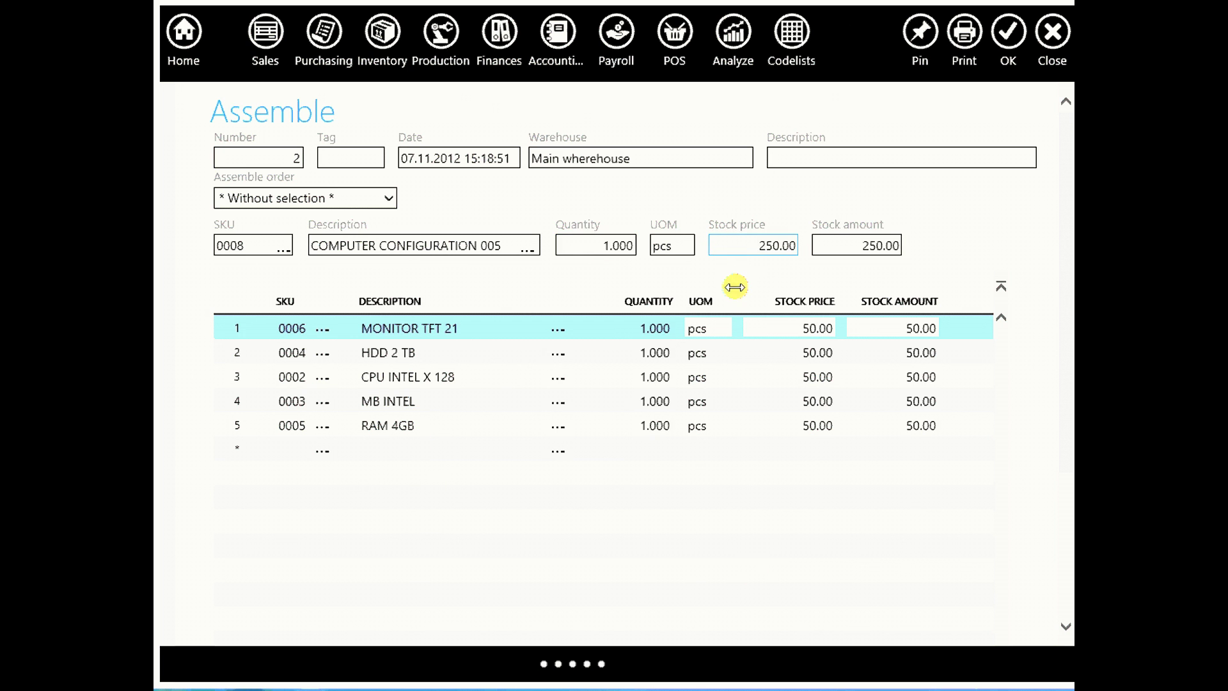
double_click(614, 246)
text(3)
key(Tab)
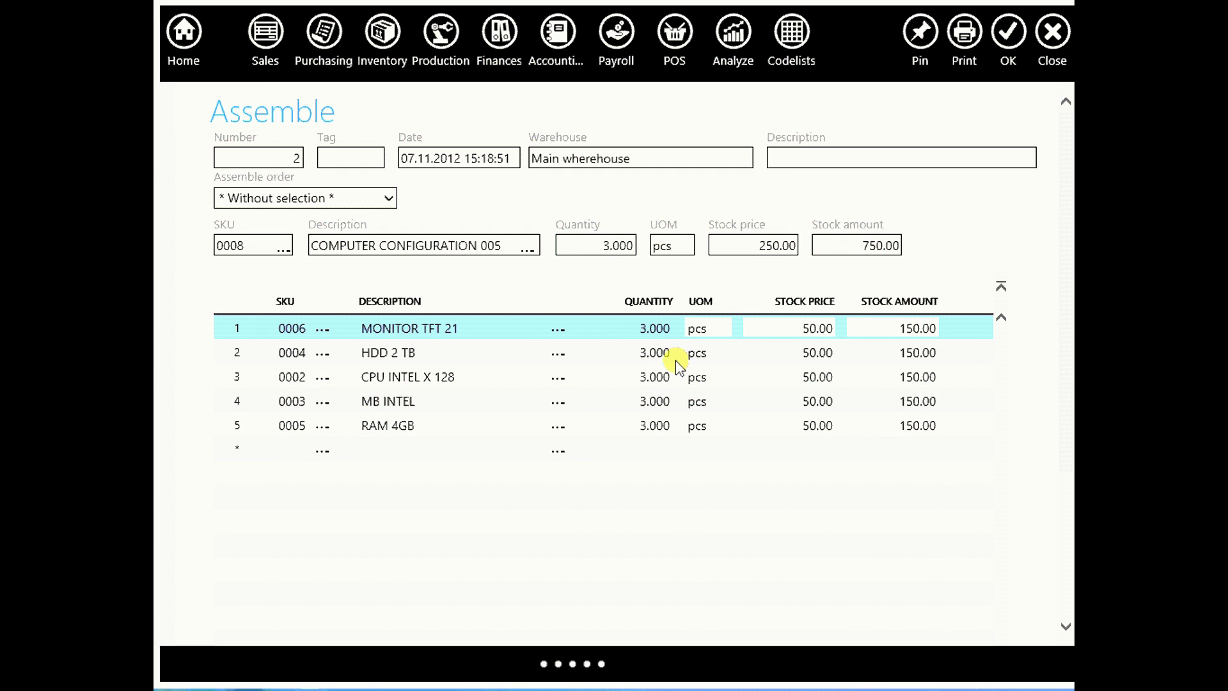
double_click(617, 246)
text(2)
key(Tab)
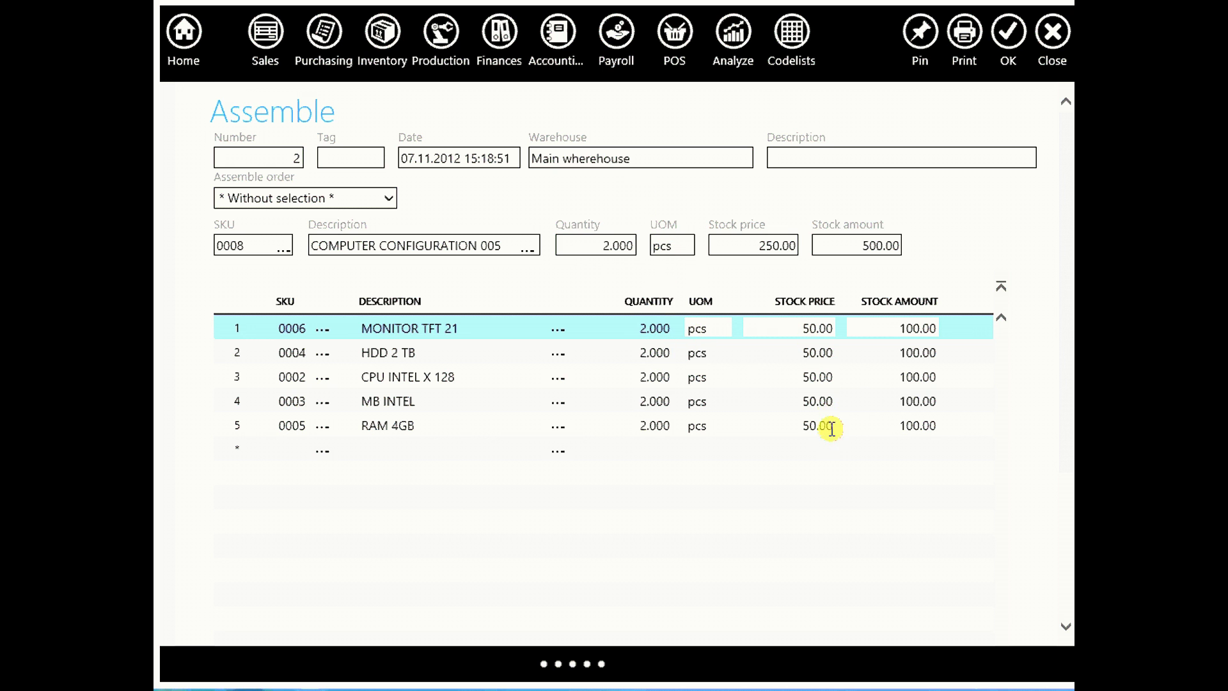
click(1009, 40)
Open the RAM 4GB ledger: 20 received, 1 and 2 consumed by assembly, balance 17
click(383, 38)
click(248, 139)
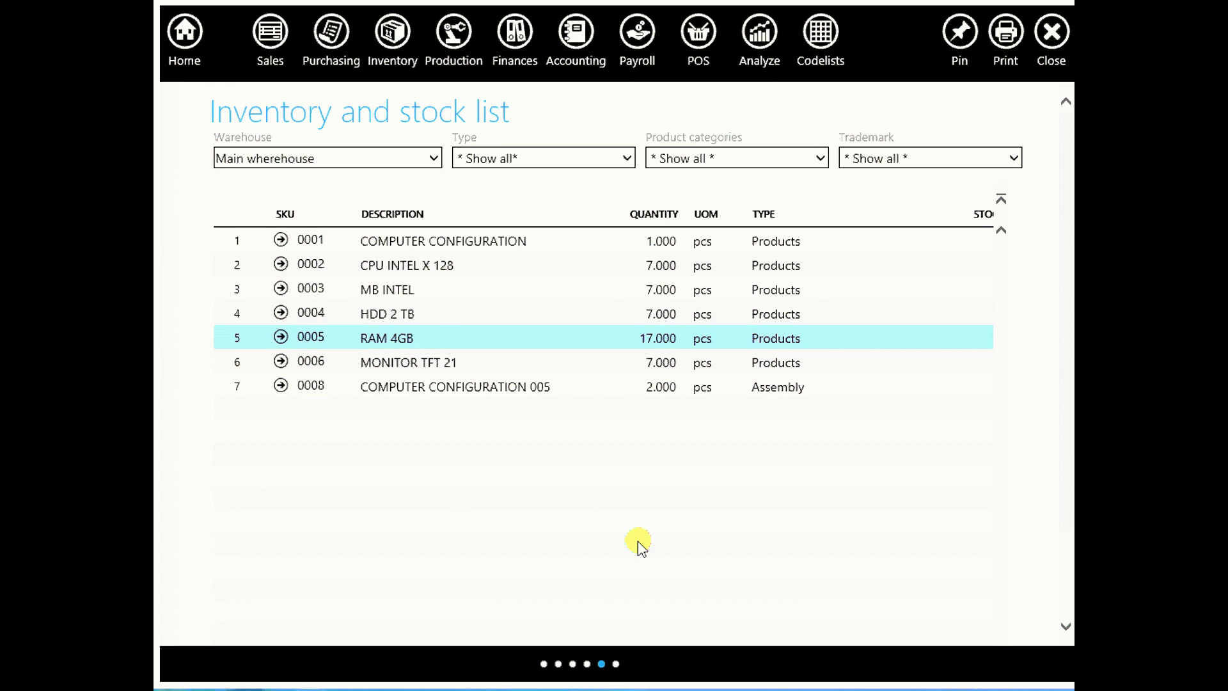
click(282, 337)
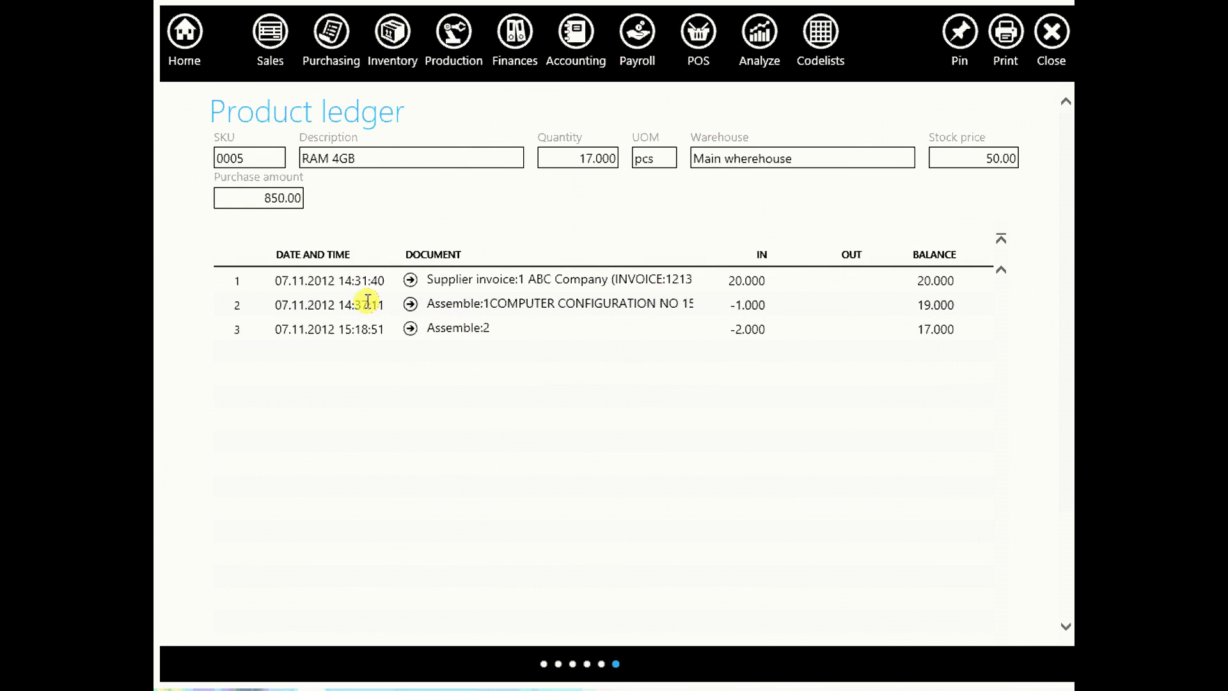
mouse_move(1069, 307)
mouse_down()
mouse_move(1067, 395)
mouse_move(1053, 307)
mouse_up()
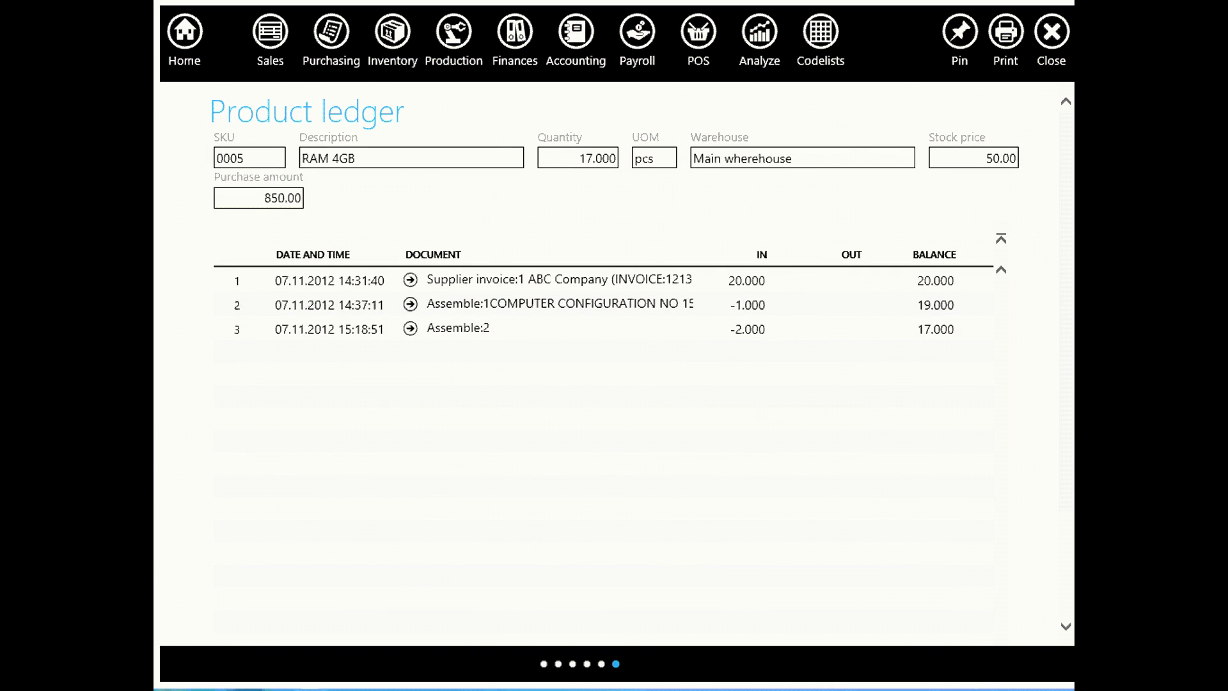